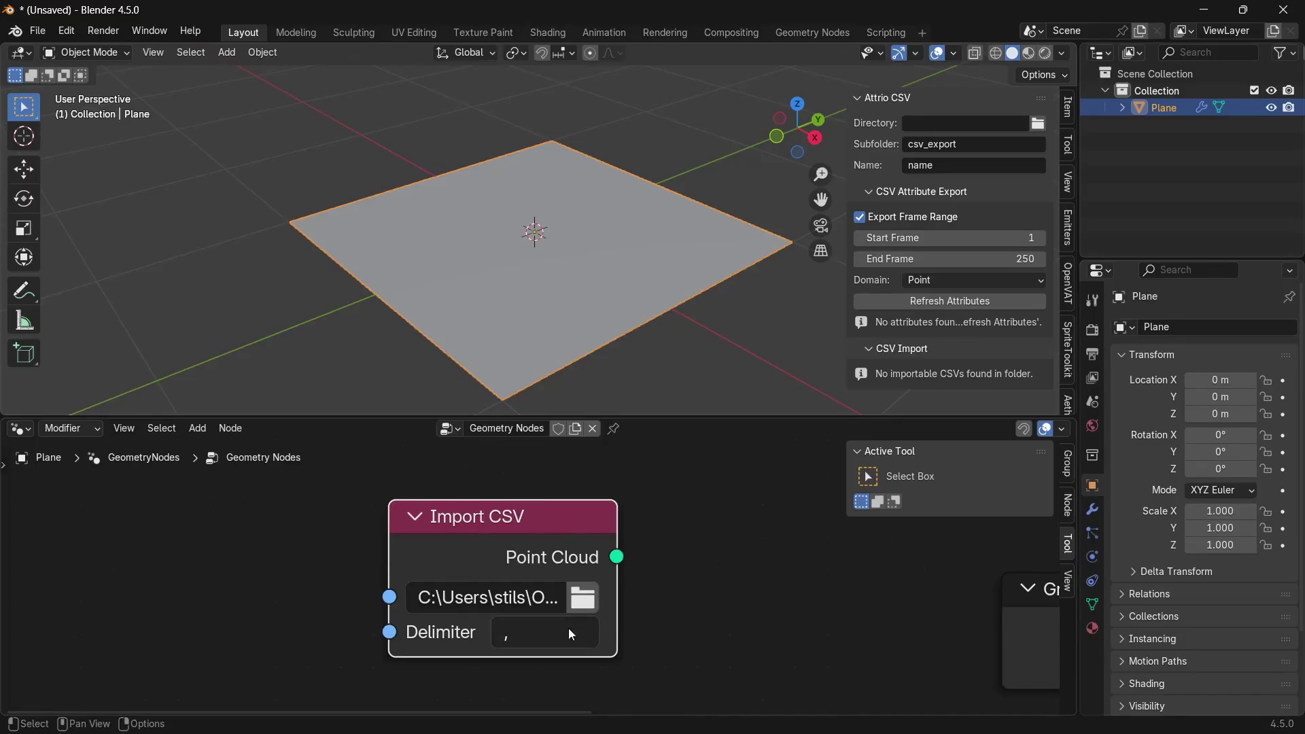
Connect the Import CSV node's Point Cloud output to the Group Output geometry.
{"action": "left_click_drag", "start_coordinate": [536, 512], "coordinate": [499, 539]}
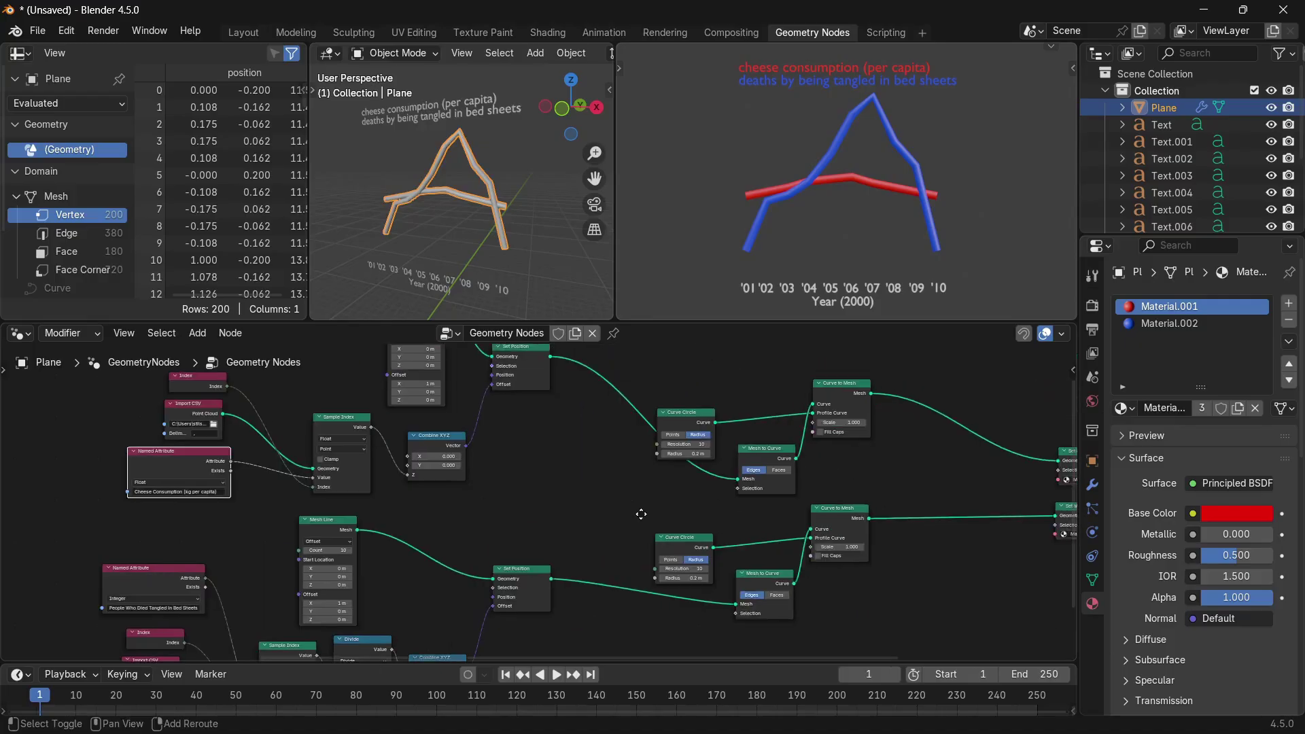
{"action": "middle_click_drag", "start_coordinate": [680, 537], "coordinate": [698, 484]}
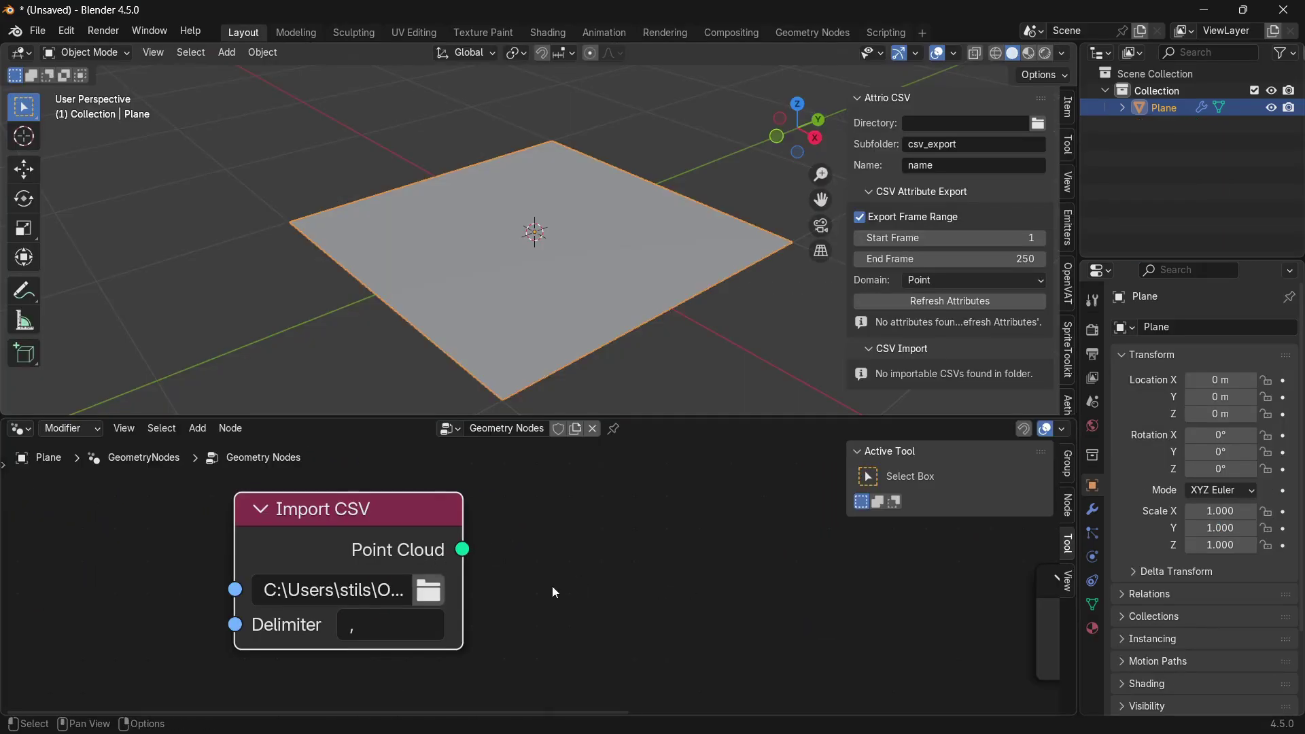
{"action": "mouse_move", "coordinate": [338, 549]}
{"action": "left_mouse_down"}
{"action": "mouse_move", "coordinate": [269, 548]}
{"action": "mouse_move", "coordinate": [328, 547]}
{"action": "left_mouse_up"}
{"action": "scroll", "coordinate": [531, 557], "scroll_direction": "down", "scroll_amount": 2}
{"action": "middle_click_drag", "start_coordinate": [593, 577], "coordinate": [321, 618]}
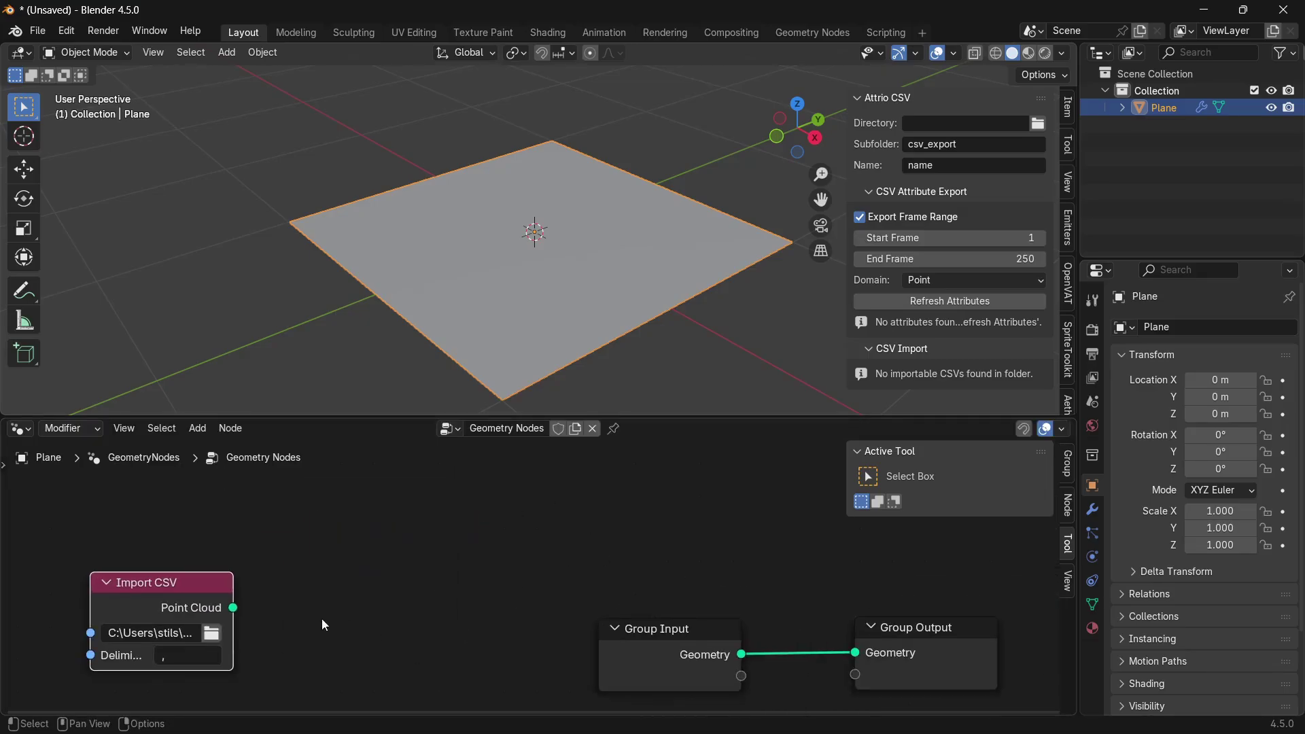
{"action": "scroll", "coordinate": [321, 618], "scroll_direction": "down", "scroll_amount": 2}
{"action": "left_click_drag", "start_coordinate": [321, 618], "coordinate": [737, 624]}
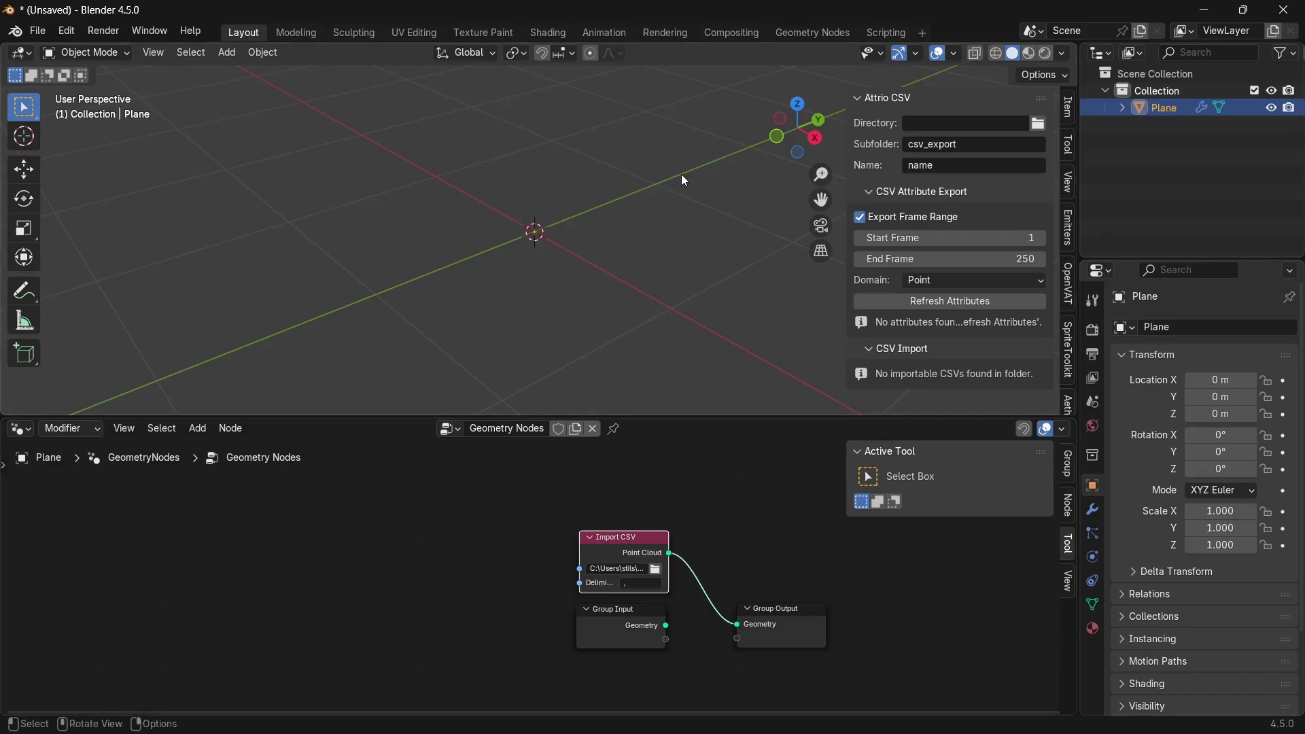
Switch to the Geometry Nodes workspace, rearrange the nodes and show the point cloud's Point domain data in the spreadsheet.
{"action": "left_click", "coordinate": [813, 32]}
{"action": "left_click_drag", "start_coordinate": [632, 568], "coordinate": [432, 537]}
{"action": "left_click_drag", "start_coordinate": [678, 466], "coordinate": [683, 540]}
{"action": "left_click_drag", "start_coordinate": [450, 247], "coordinate": [522, 246]}
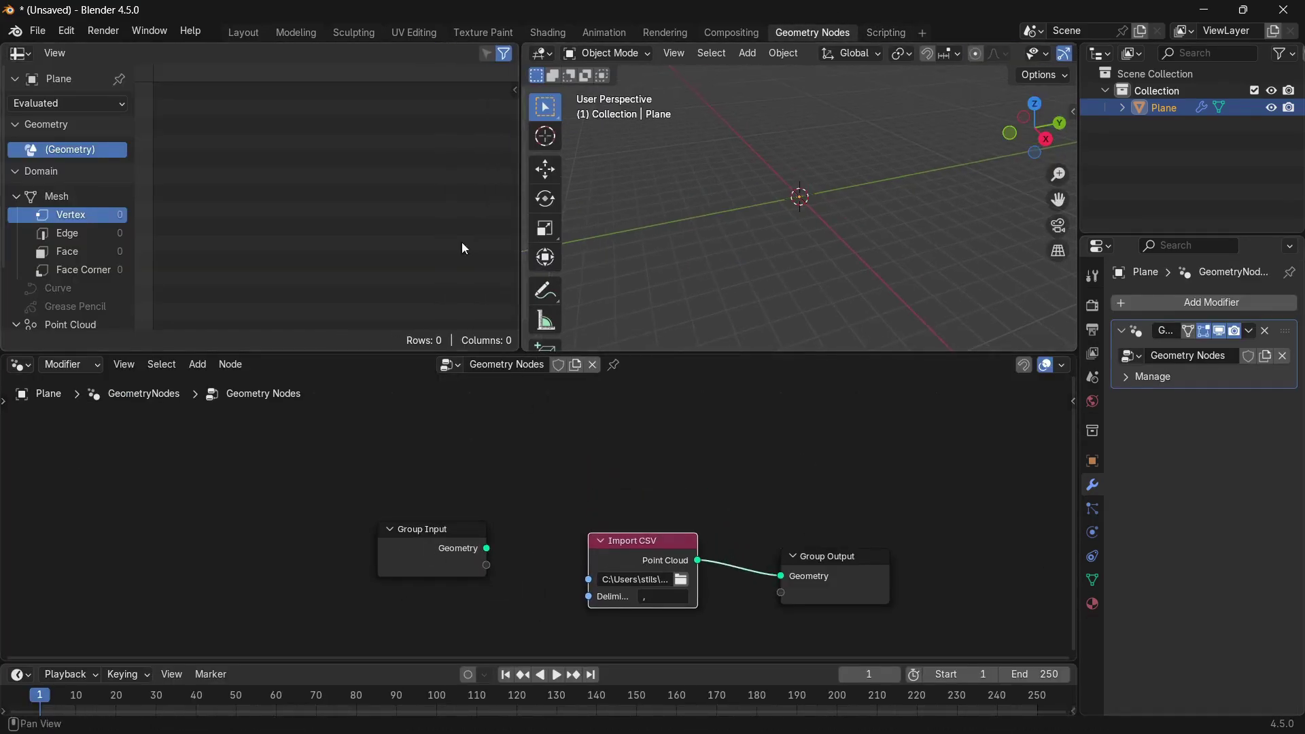
{"action": "scroll", "coordinate": [55, 263], "scroll_direction": "down", "scroll_amount": 2}
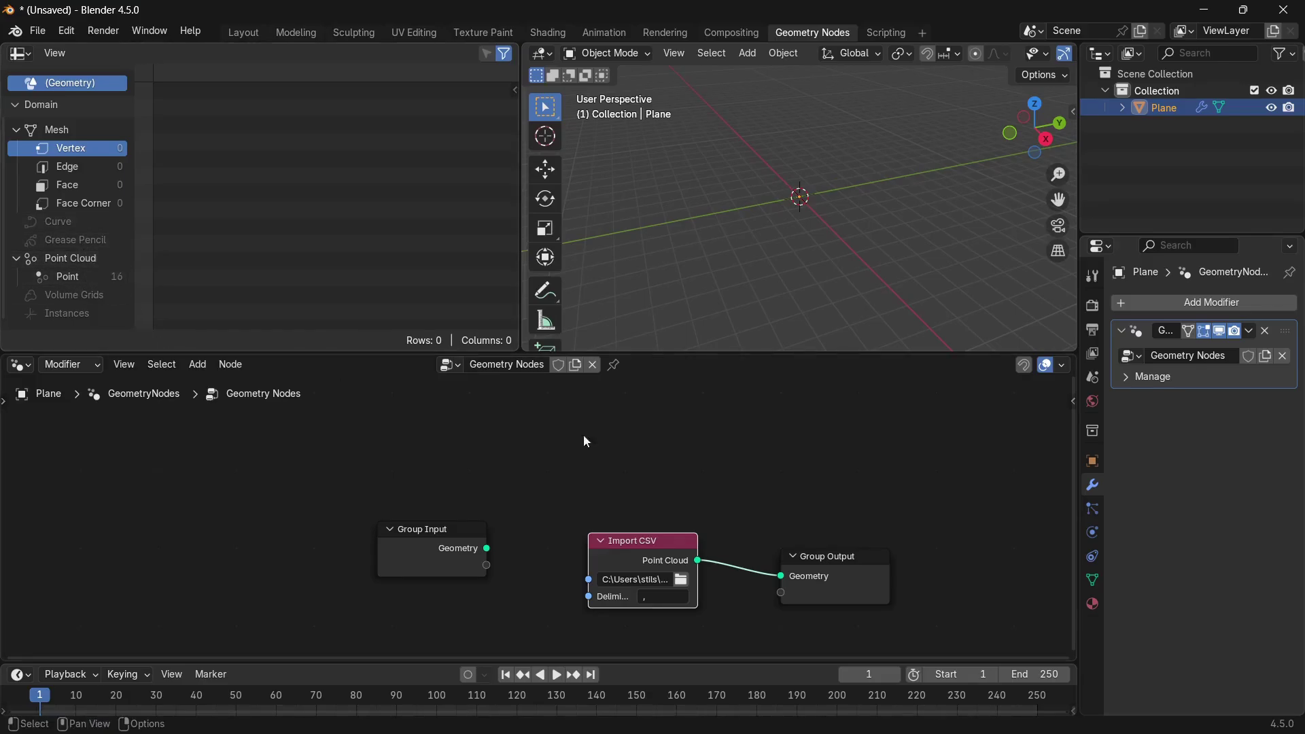
{"action": "left_click", "coordinate": [92, 275]}
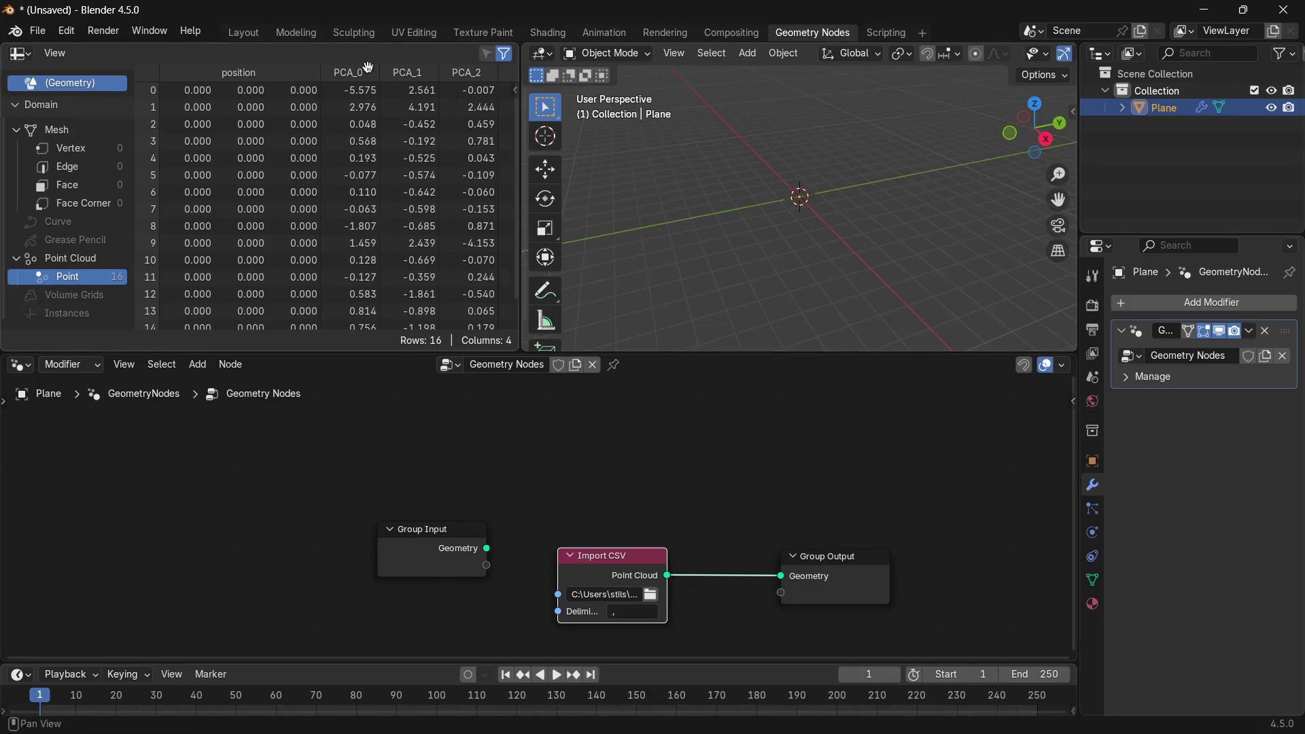
Add a Named Attribute node below the geometry link and connect its Attribute output to a new Group Output socket.
{"action": "key", "text": "shift+a"}
{"action": "type", "text": "named attr"}
{"action": "key", "text": "Return"}
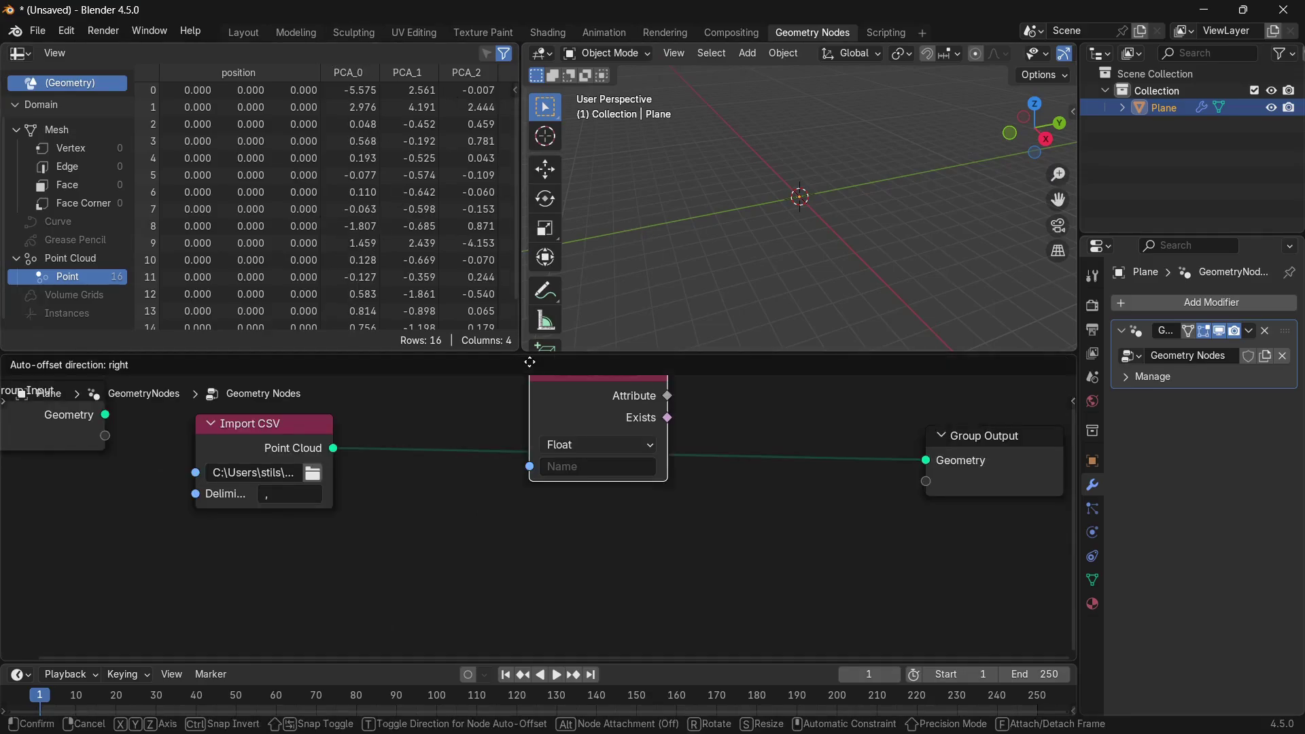
{"action": "left_click", "coordinate": [515, 498]}
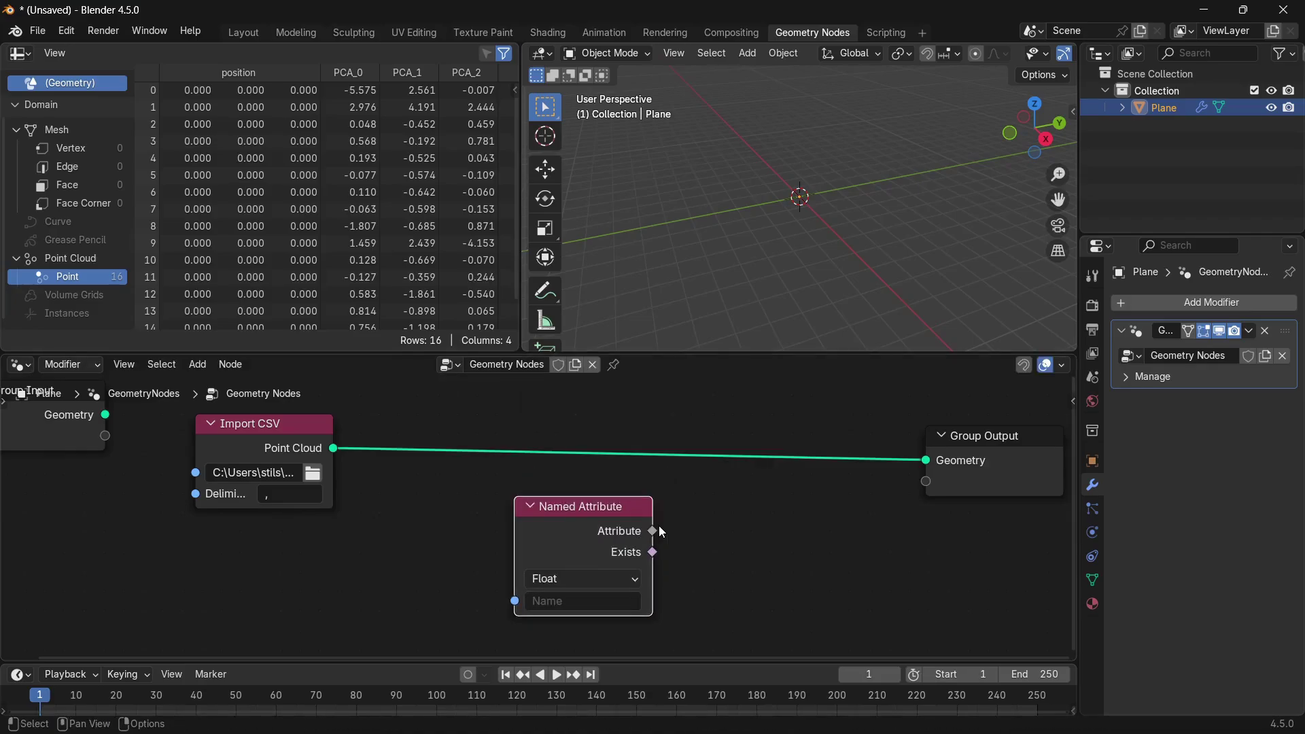
{"action": "left_click_drag", "start_coordinate": [653, 531], "coordinate": [928, 481]}
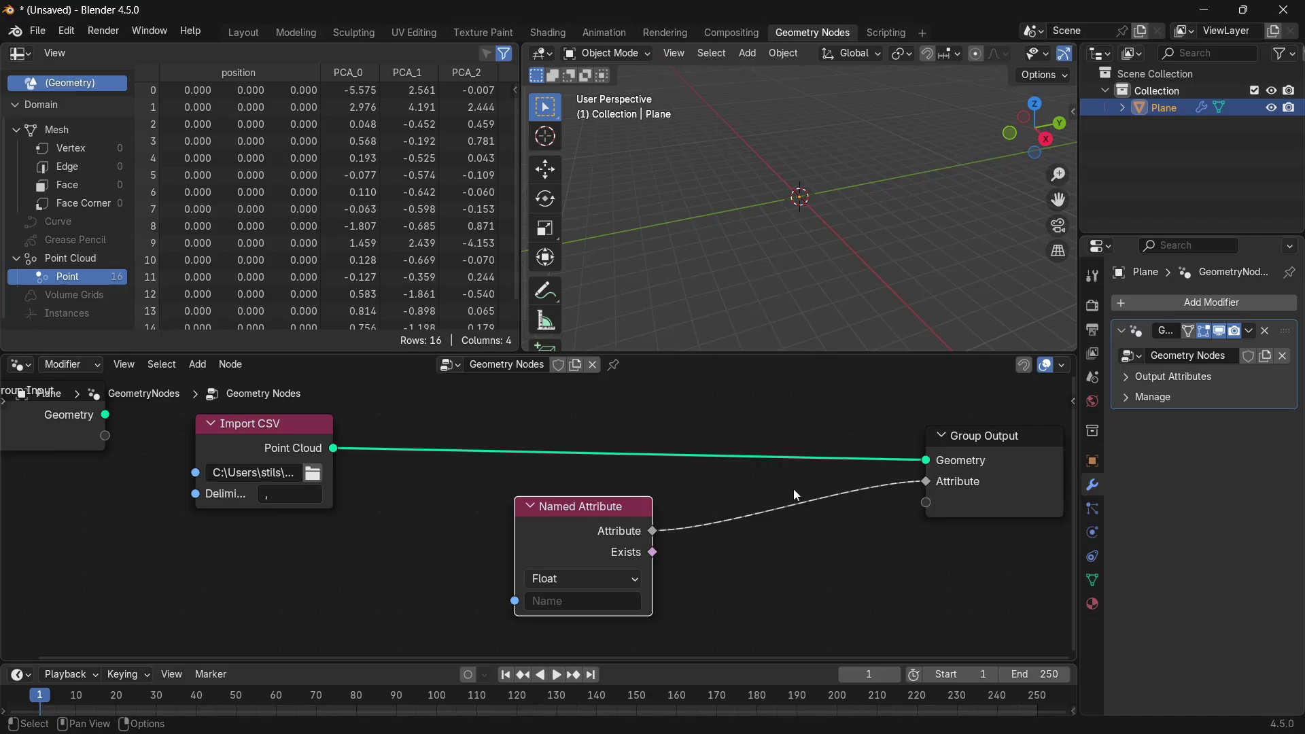
Set the Named Attribute node to read the PCA_0 attribute and reposition the node.
{"action": "left_click", "coordinate": [603, 600]}
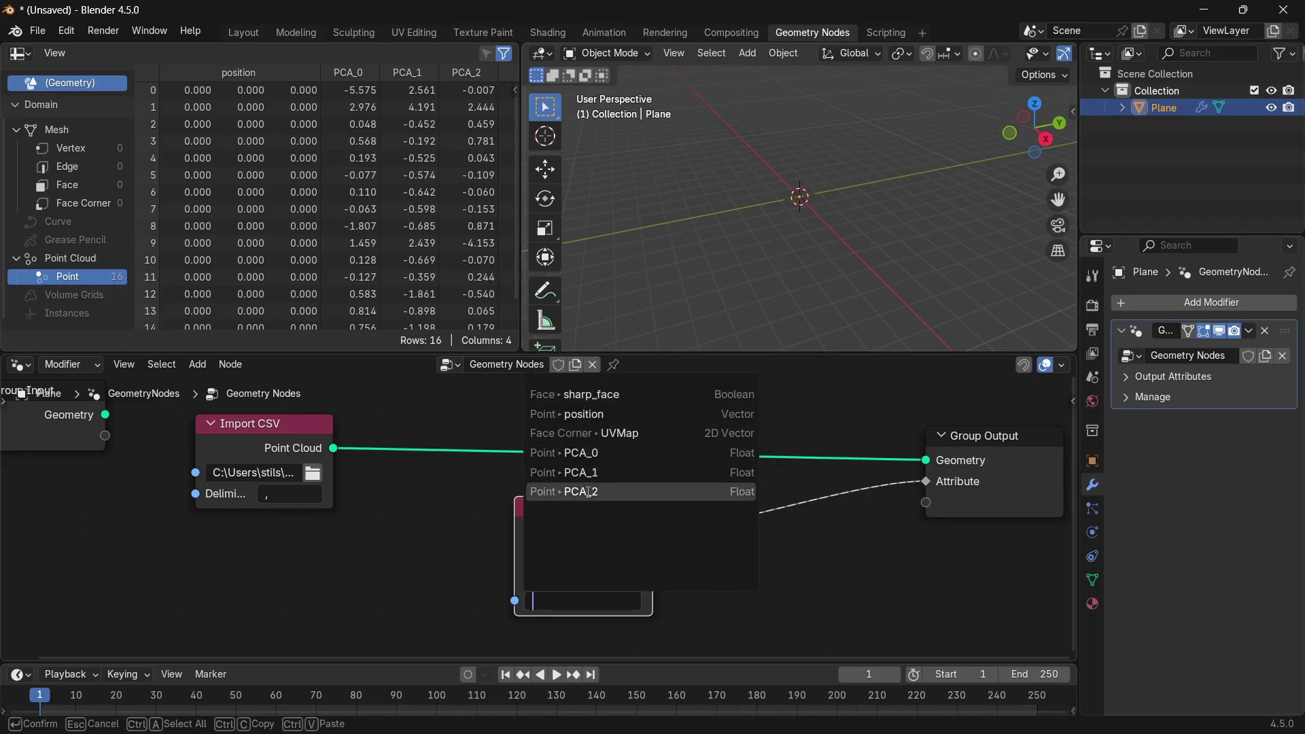
{"action": "left_click", "coordinate": [571, 452]}
{"action": "left_click_drag", "start_coordinate": [600, 518], "coordinate": [474, 528]}
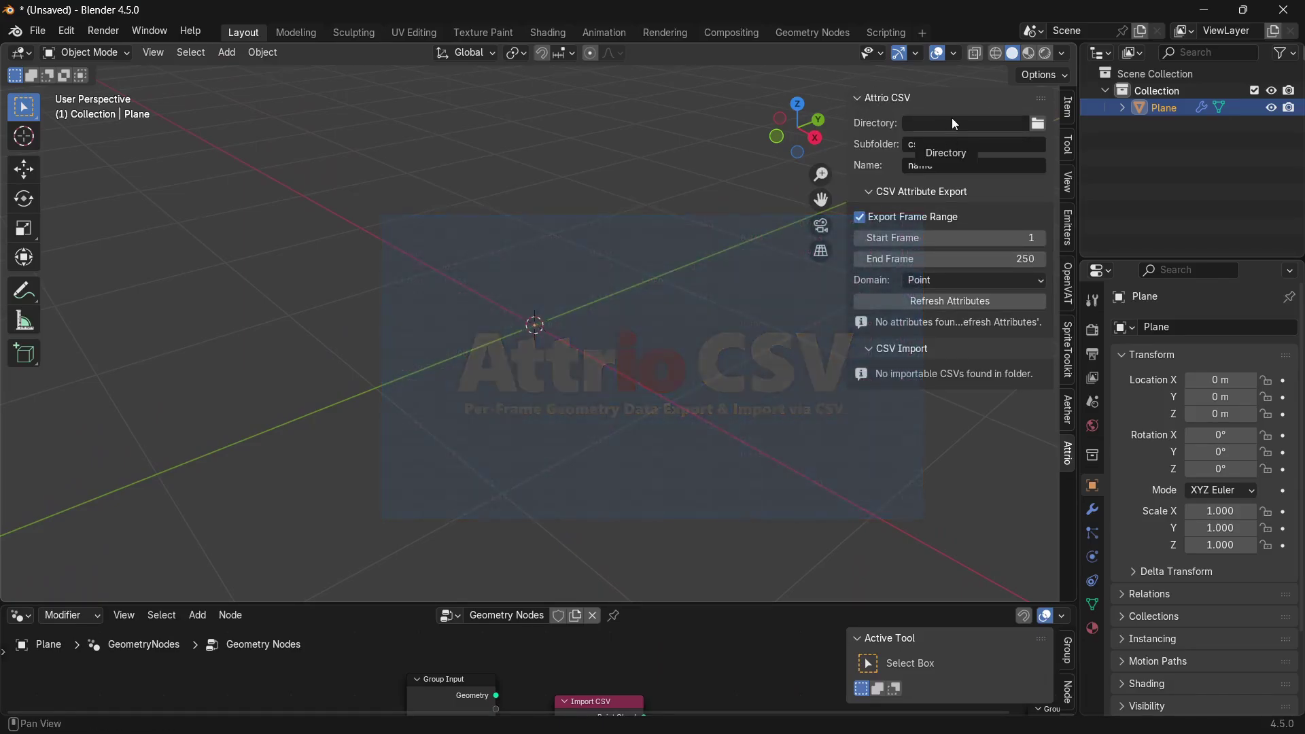
Set the Attrio CSV directory to the Desktop folder, keep the csv_export subfolder and set the name to demoobject.
{"action": "left_click", "coordinate": [1040, 123]}
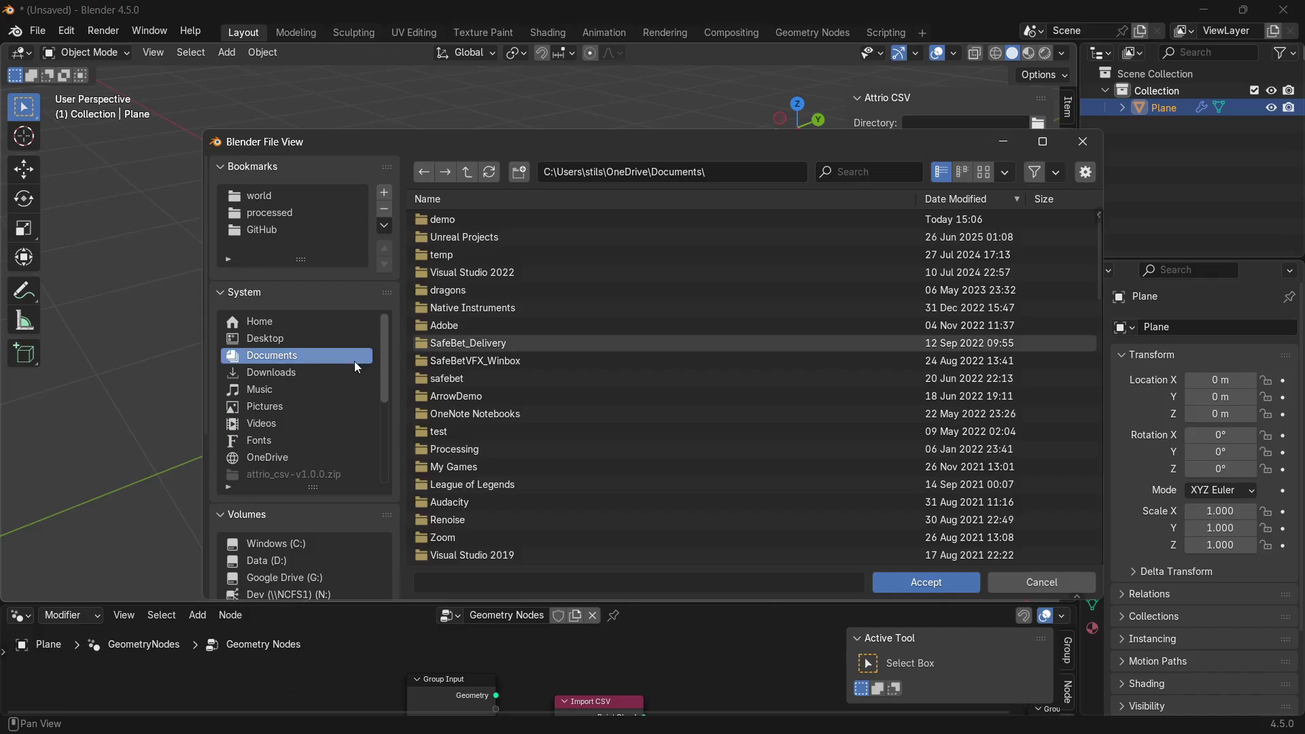
{"action": "left_click", "coordinate": [299, 339]}
{"action": "left_click", "coordinate": [927, 579]}
{"action": "left_click", "coordinate": [989, 145]}
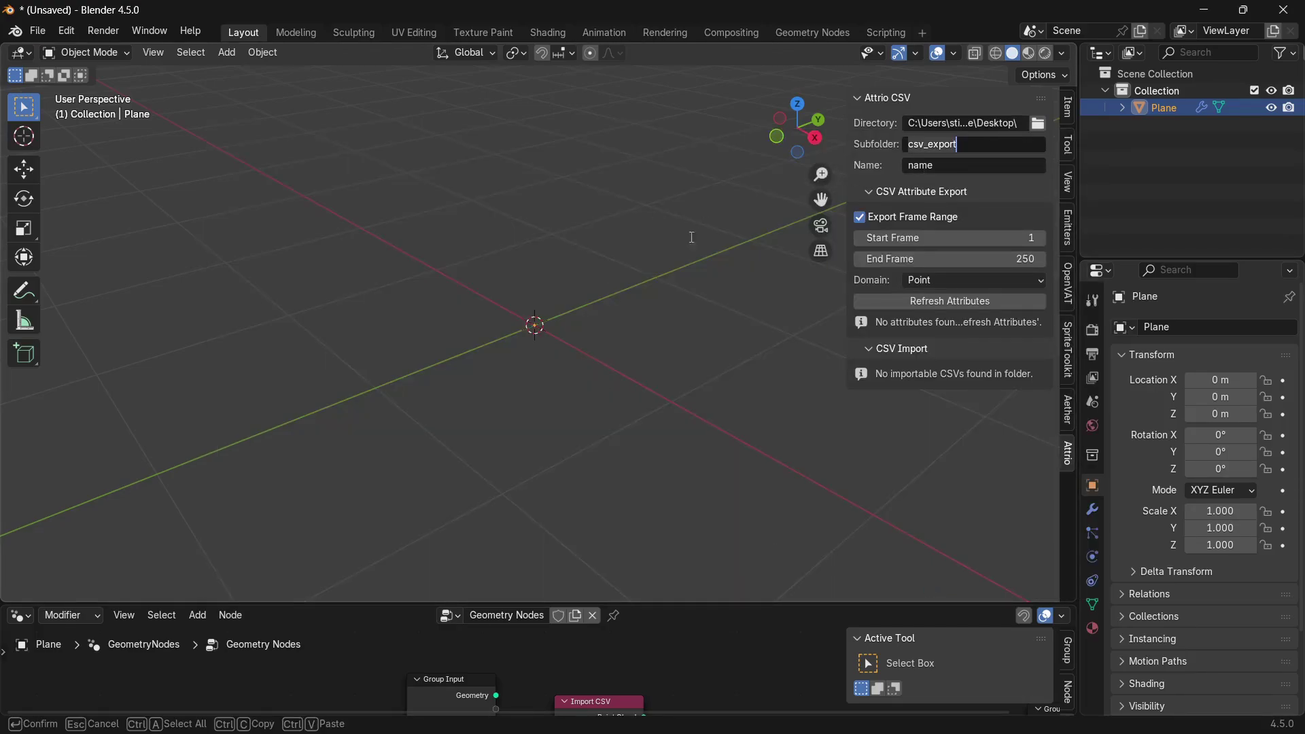
{"action": "key", "text": "Return"}
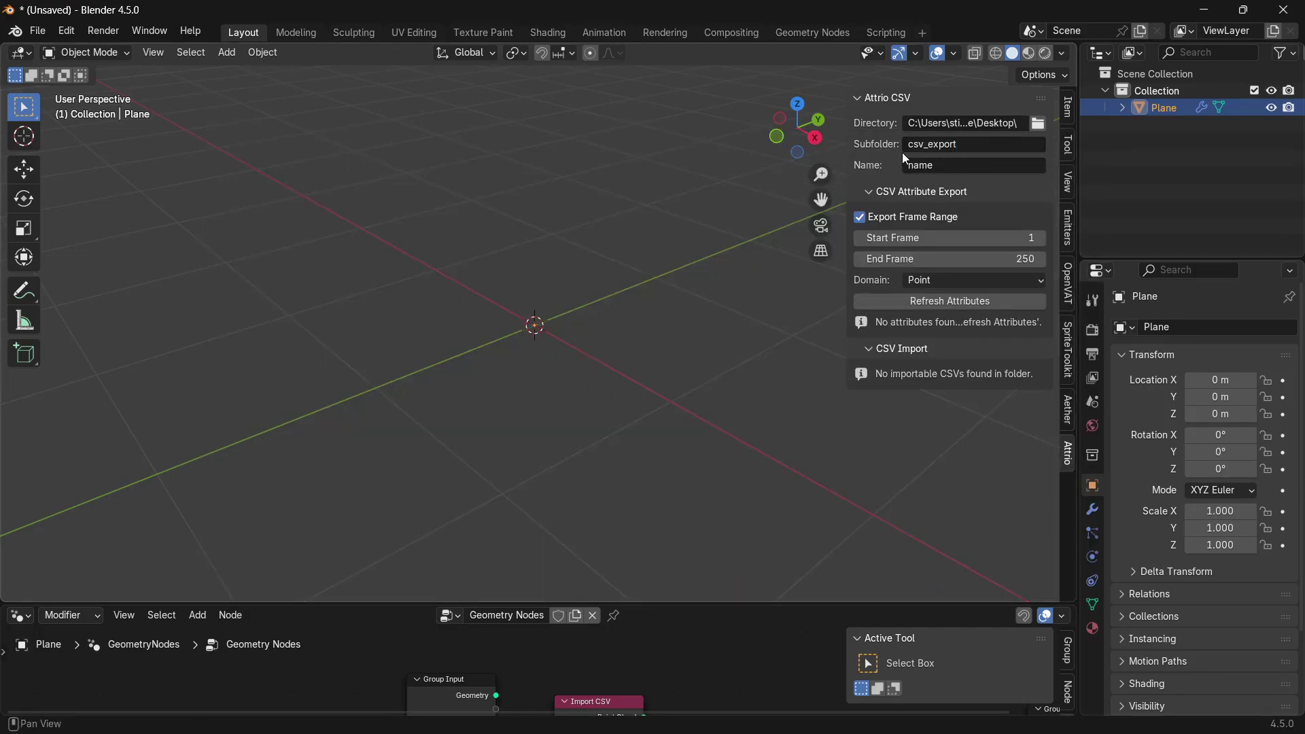
{"action": "left_click", "coordinate": [950, 165]}
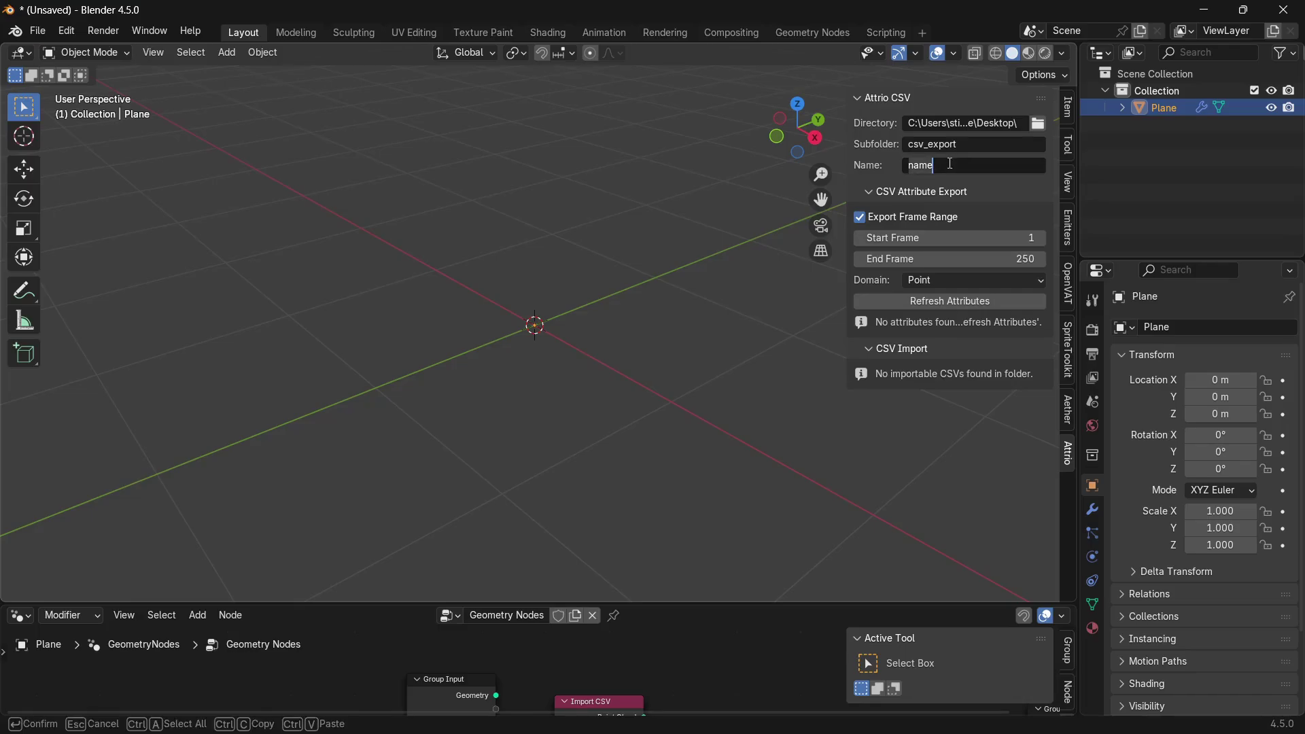
{"action": "type", "text": "demoobject"}
{"action": "key", "text": "Return"}
Add a UV Sphere mesh to the scene.
{"action": "key", "text": "shift+a"}
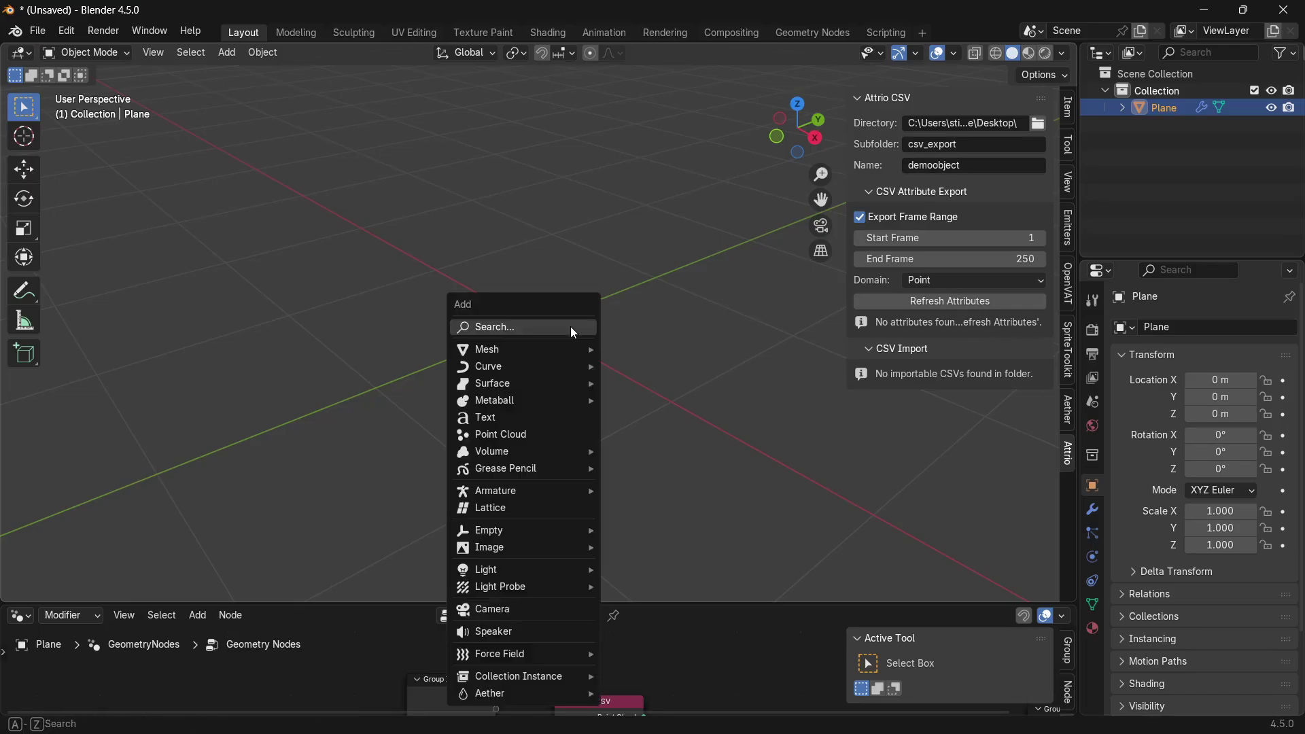
{"action": "mouse_move", "coordinate": [543, 349]}
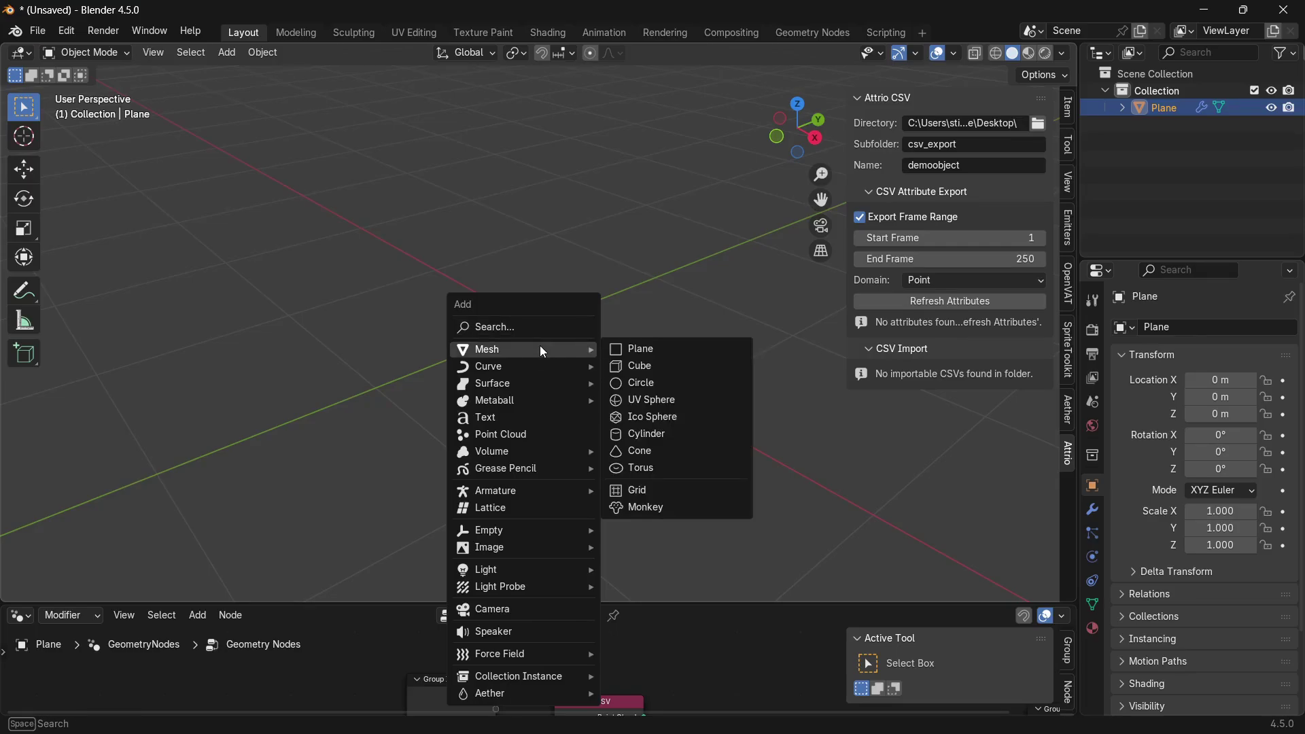
{"action": "left_click", "coordinate": [669, 403]}
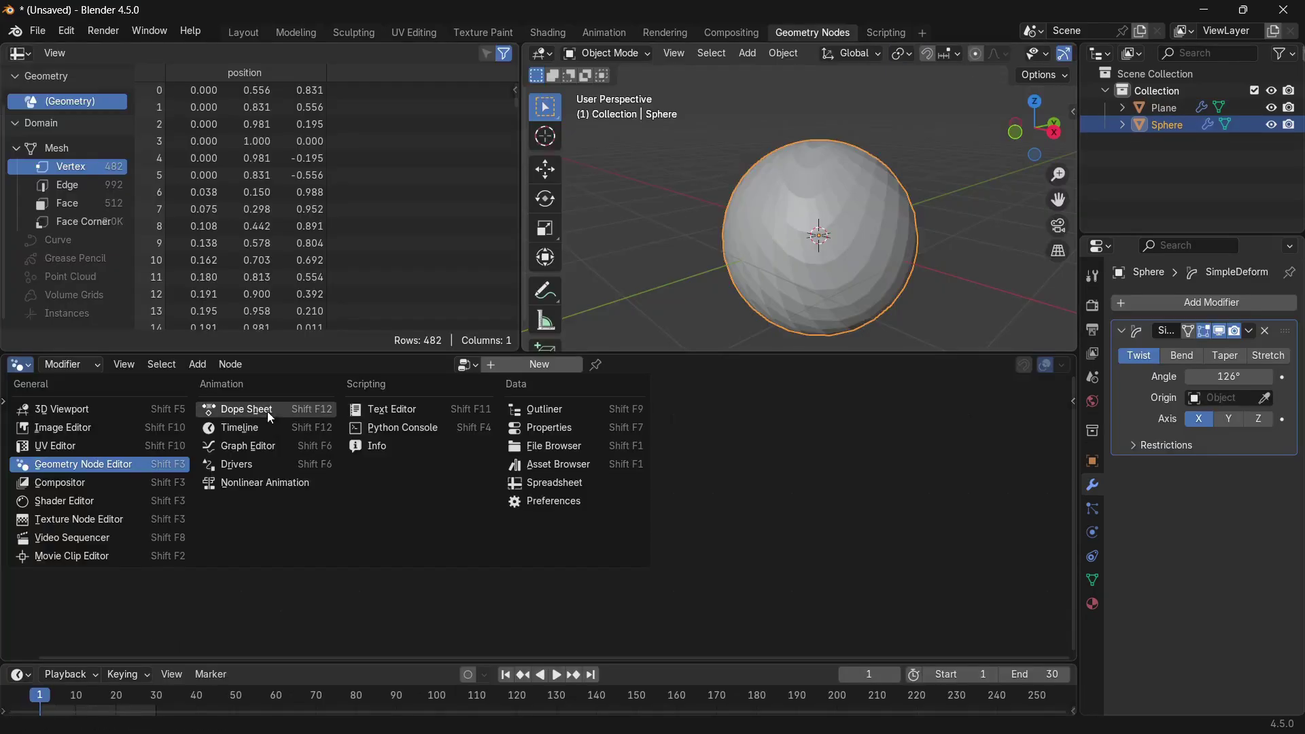
Show the Dope Sheet and keyframe the sphere's Simple Deform twist angle at -150° on frame 1.
{"action": "left_click", "coordinate": [267, 410]}
{"action": "left_click", "coordinate": [1216, 376]}
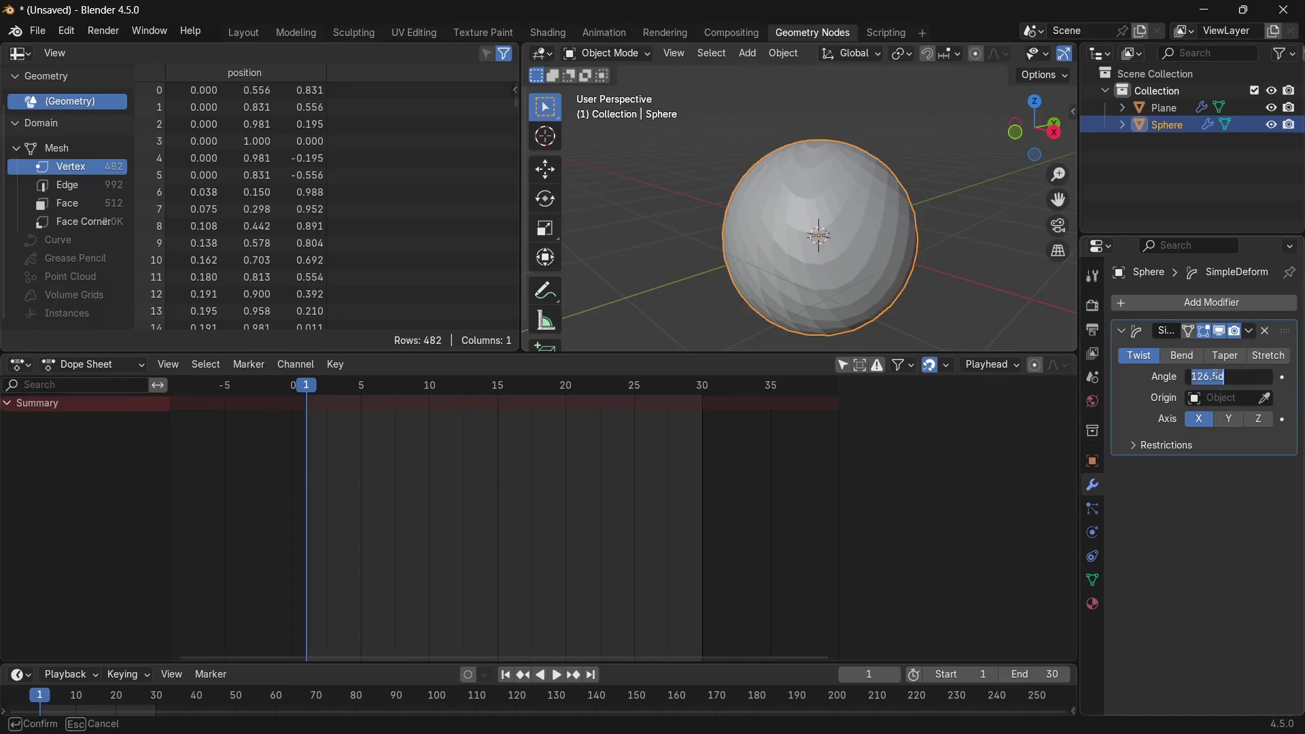
{"action": "type", "text": "150"}
{"action": "key", "text": "Return"}
{"action": "key", "text": "i"}
Keyframe the sphere's twist angle at 150° on frame 30 and play the animation.
{"action": "key", "text": "shift+Right"}
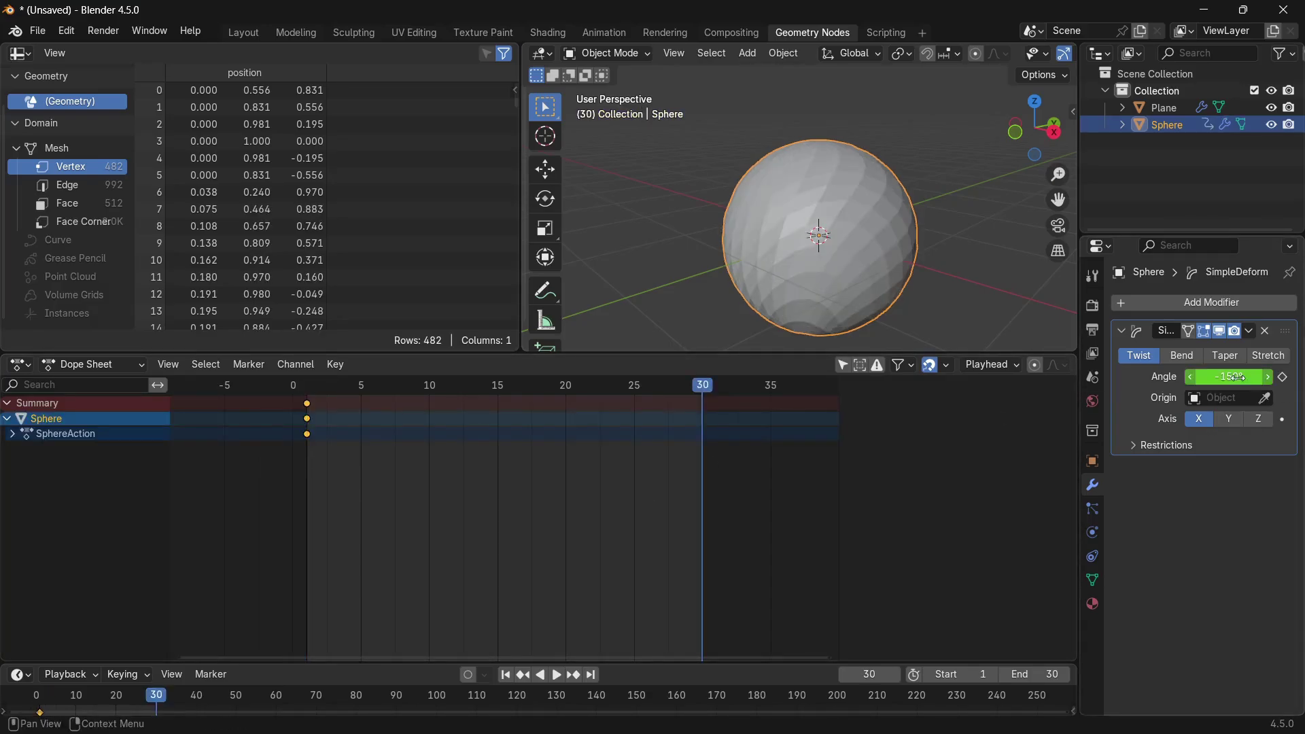
{"action": "key", "text": "minus"}
{"action": "key", "text": "i"}
{"action": "key", "text": "space"}
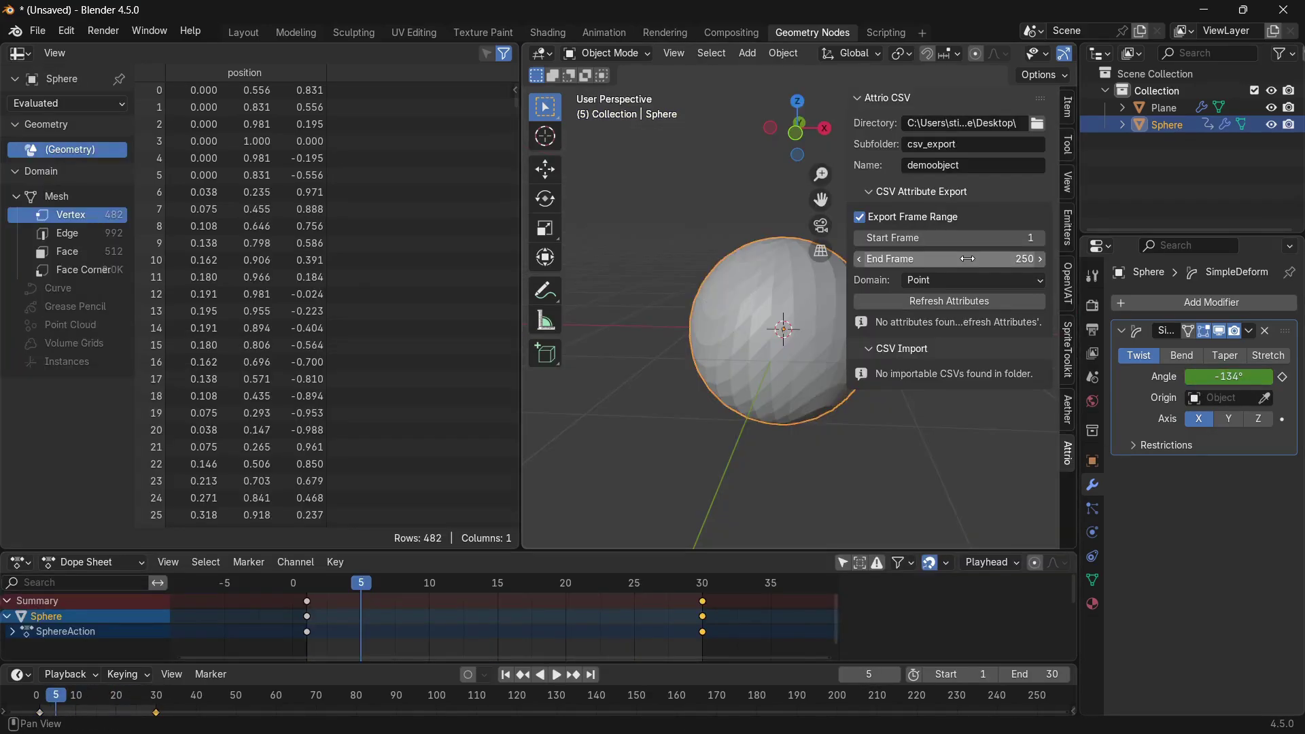
Set the CSV export end frame to 20, keep the Point domain and refresh the exportable attributes.
{"action": "left_click", "coordinate": [968, 259]}
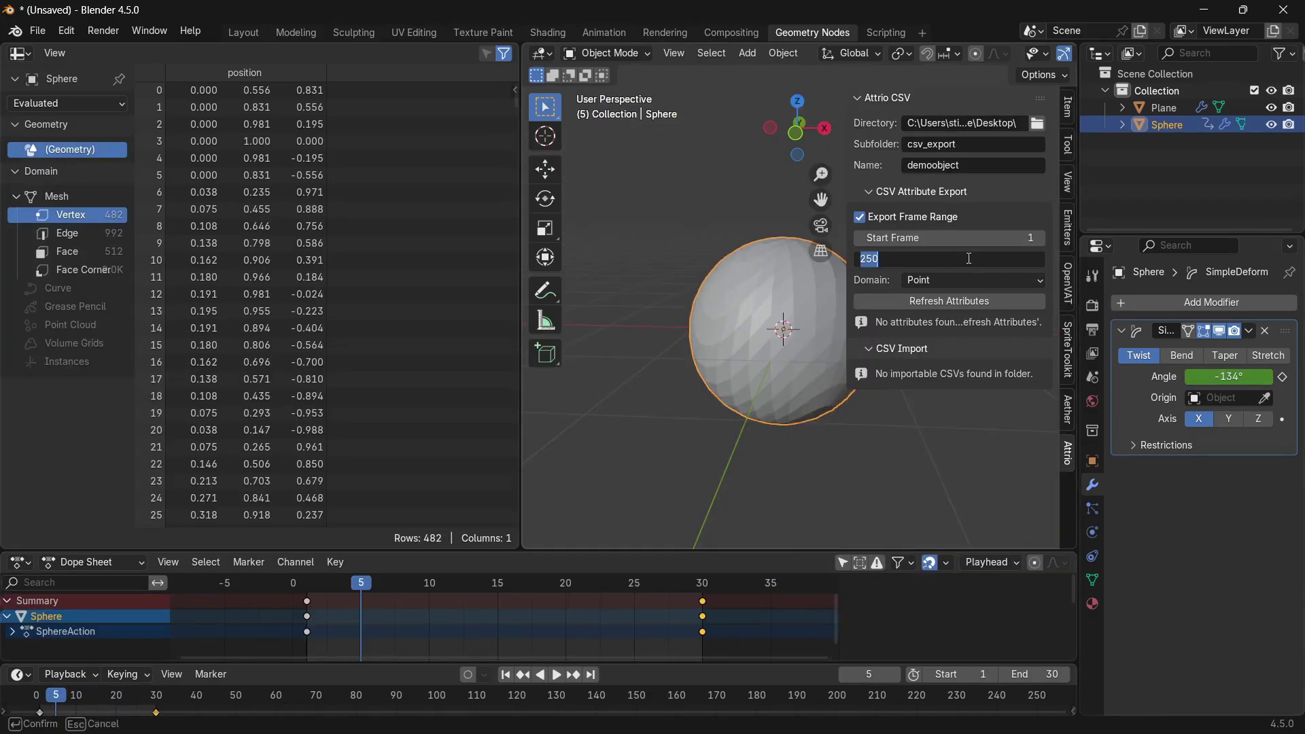
{"action": "type", "text": "20"}
{"action": "key", "text": "Return"}
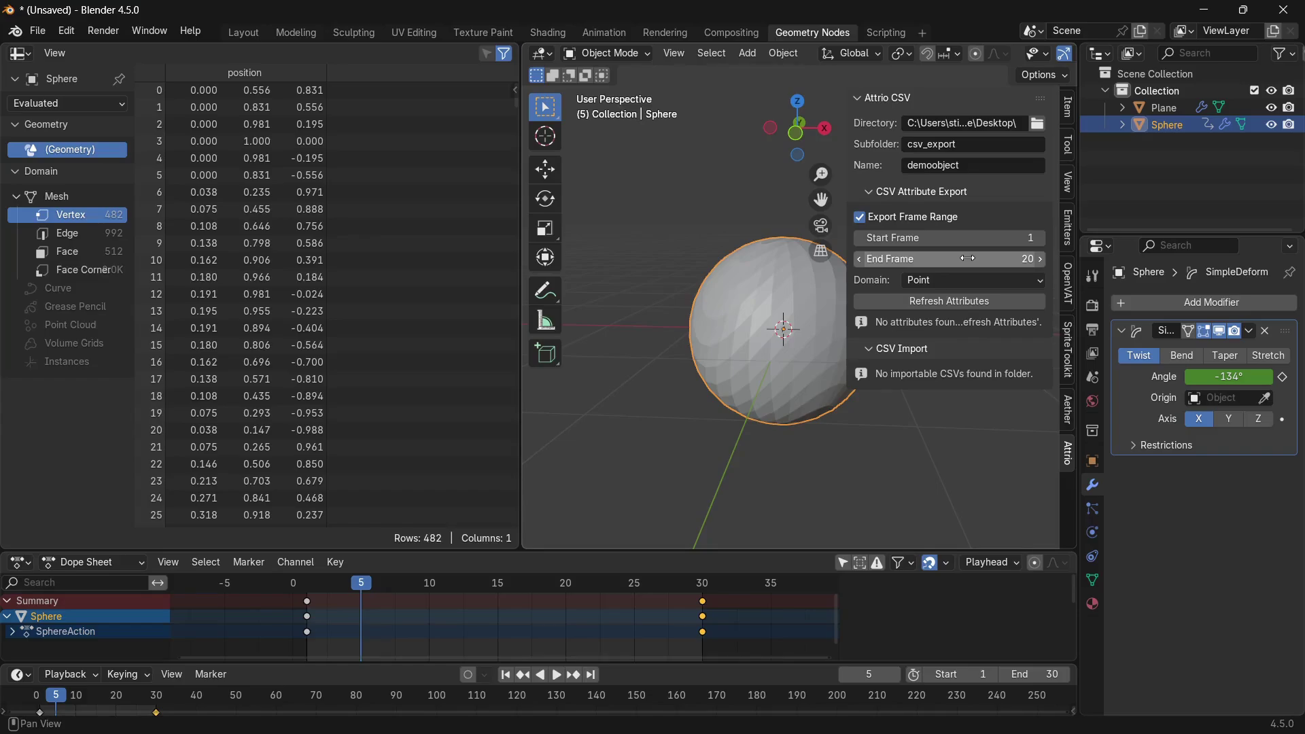
{"action": "left_click", "coordinate": [961, 281]}
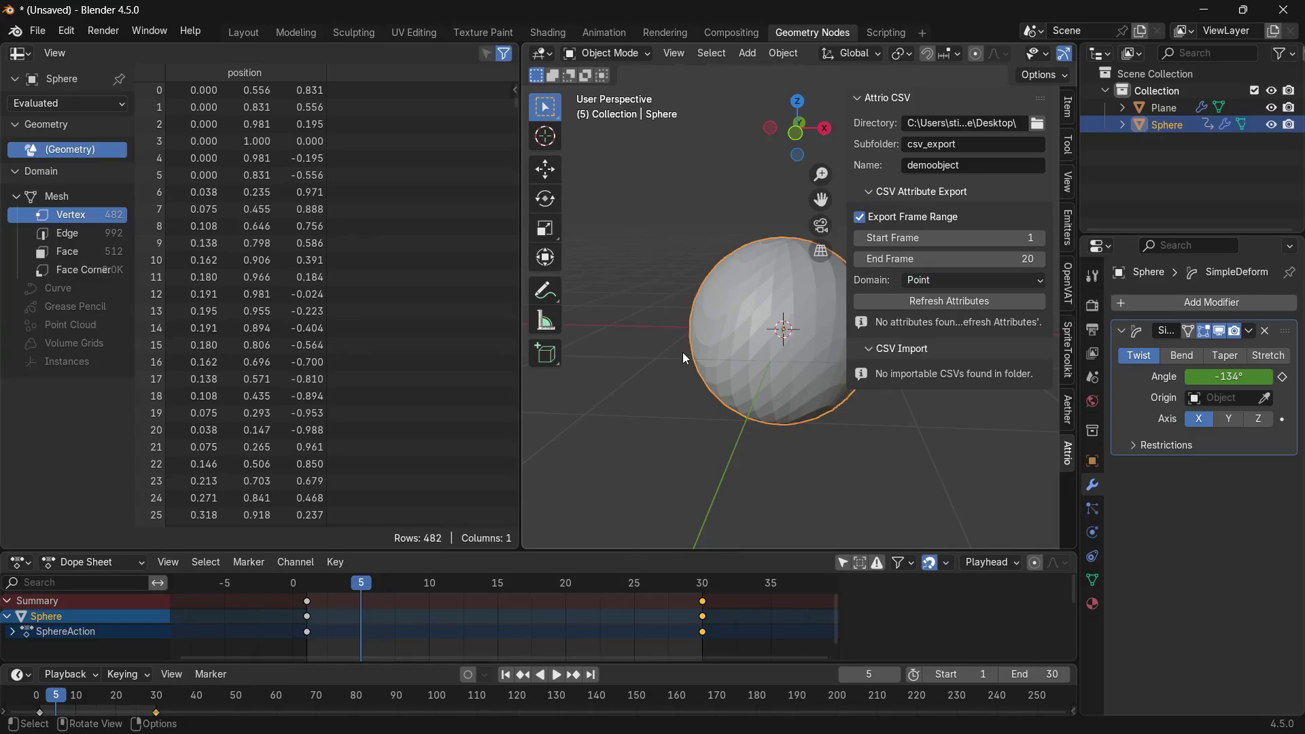
{"action": "left_click", "coordinate": [933, 278]}
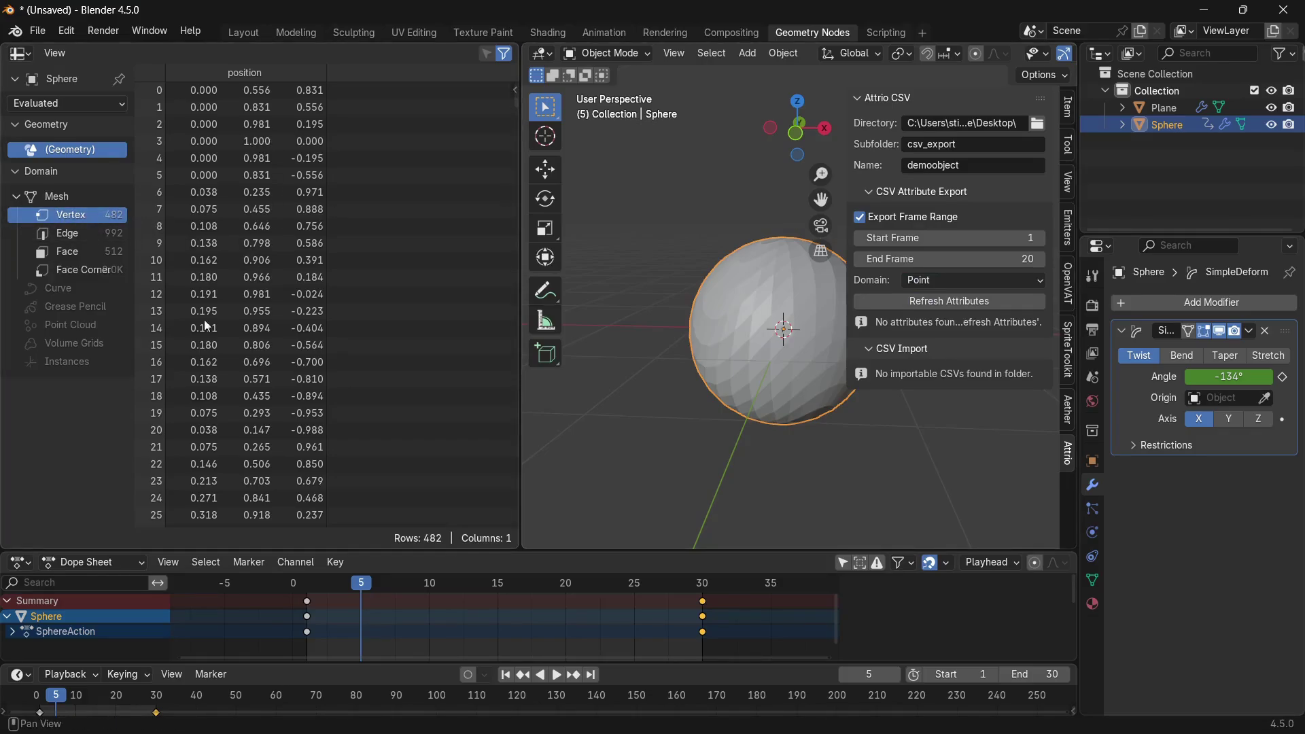
{"action": "left_click", "coordinate": [926, 303]}
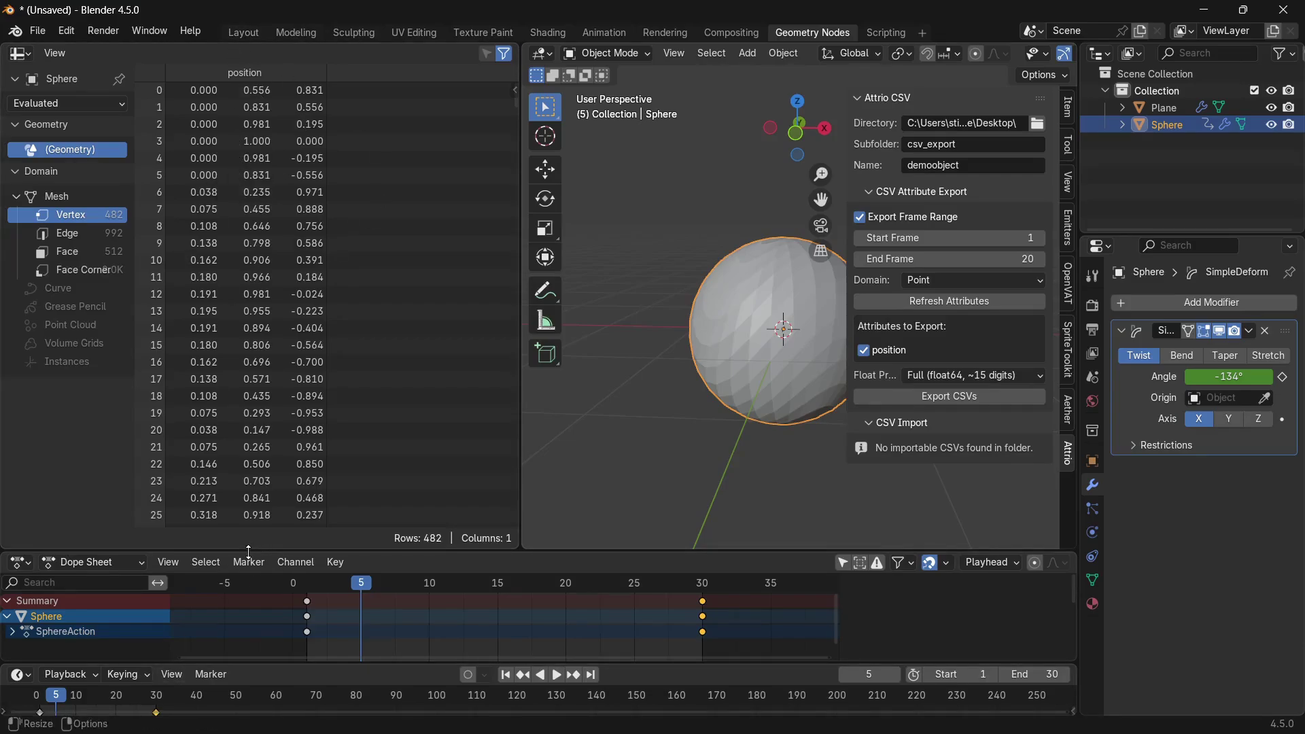
Create a geometry node tree on the sphere that outputs the square root of position X plus scene seconds as somevalue.
{"action": "left_click_drag", "start_coordinate": [542, 551], "coordinate": [543, 411]}
{"action": "left_click", "coordinate": [542, 421]}
{"action": "scroll", "coordinate": [704, 539], "scroll_direction": "up", "scroll_amount": 3}
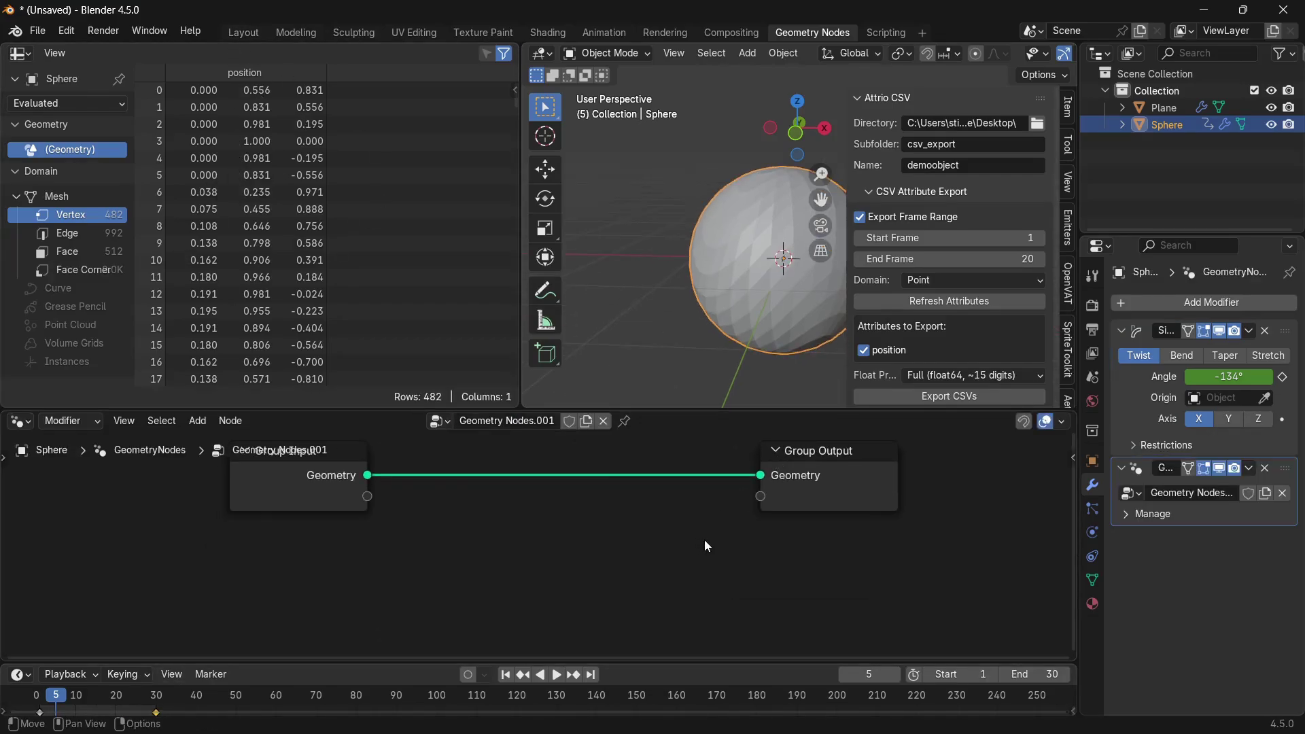
{"action": "scroll", "coordinate": [676, 552], "scroll_direction": "down", "scroll_amount": 2}
{"action": "key", "text": "shift+a"}
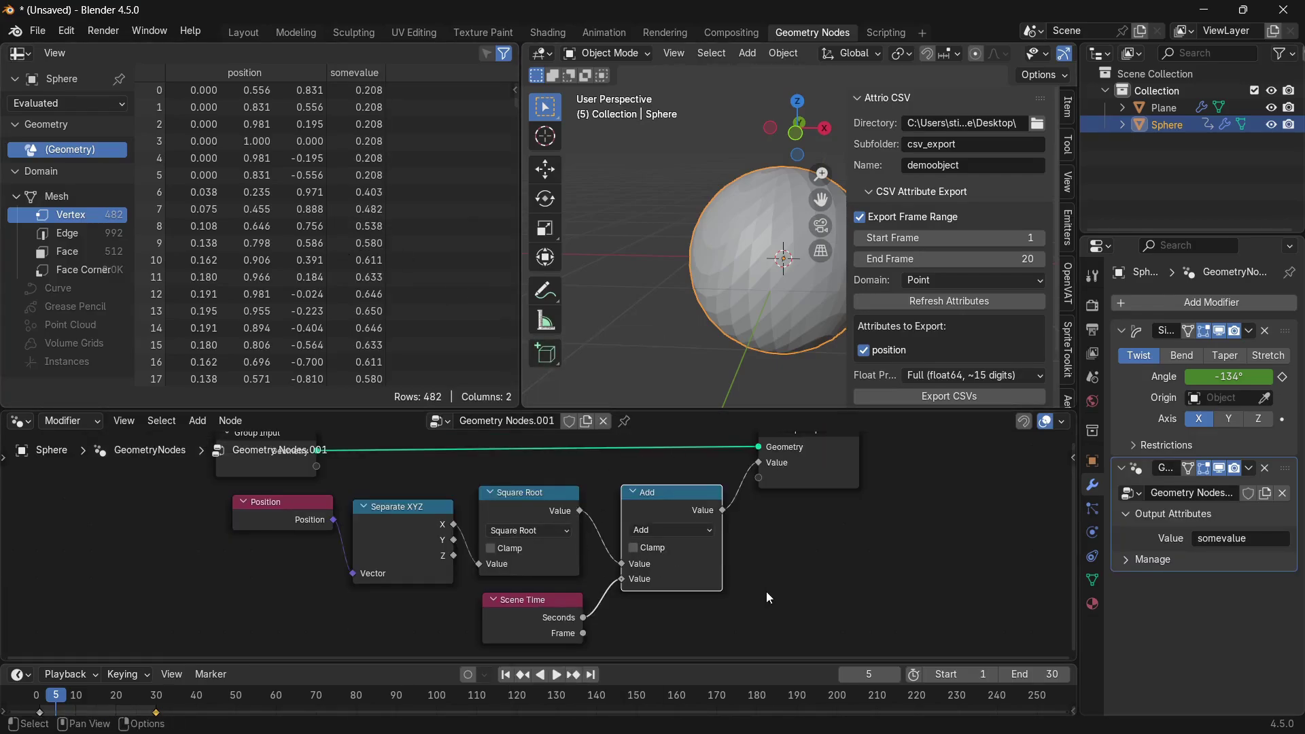
Review the somevalue data in the spreadsheet and refresh the export attributes to include it.
{"action": "scroll", "coordinate": [396, 336], "scroll_direction": "down", "scroll_amount": 5}
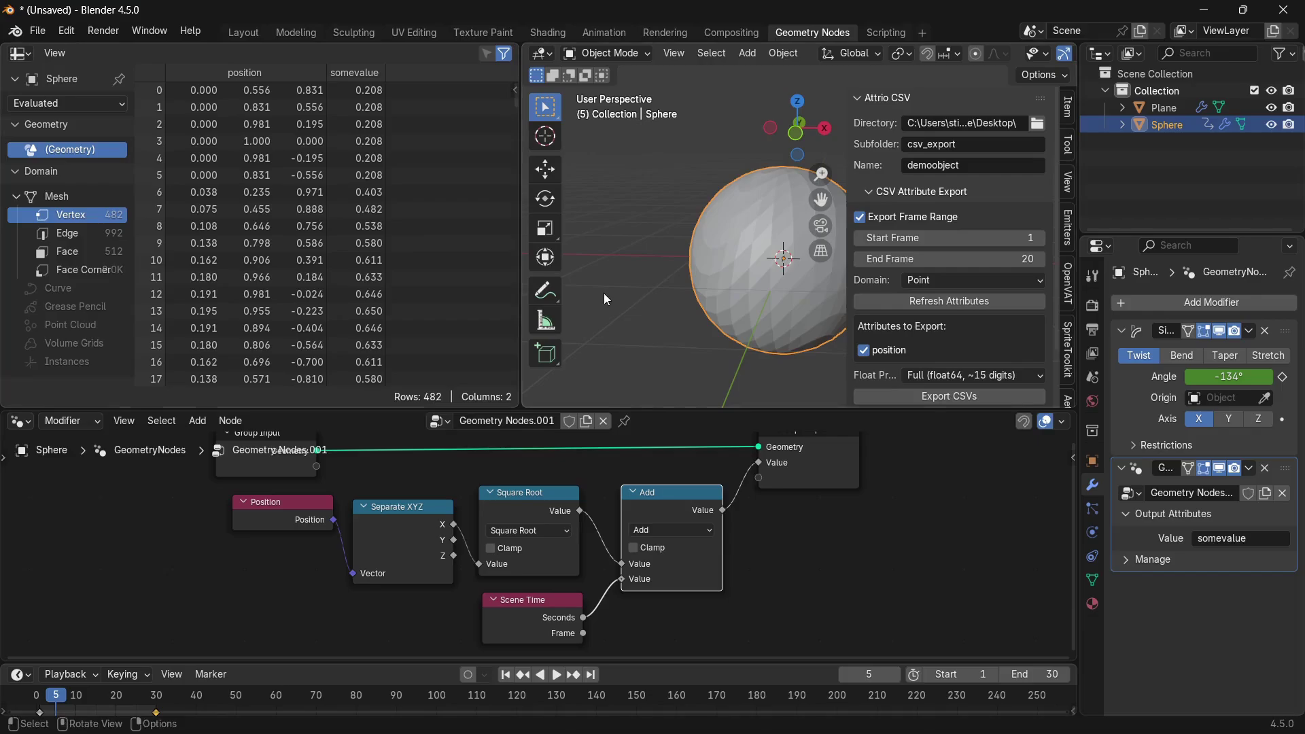
{"action": "scroll", "coordinate": [698, 521], "scroll_direction": "down", "scroll_amount": 2}
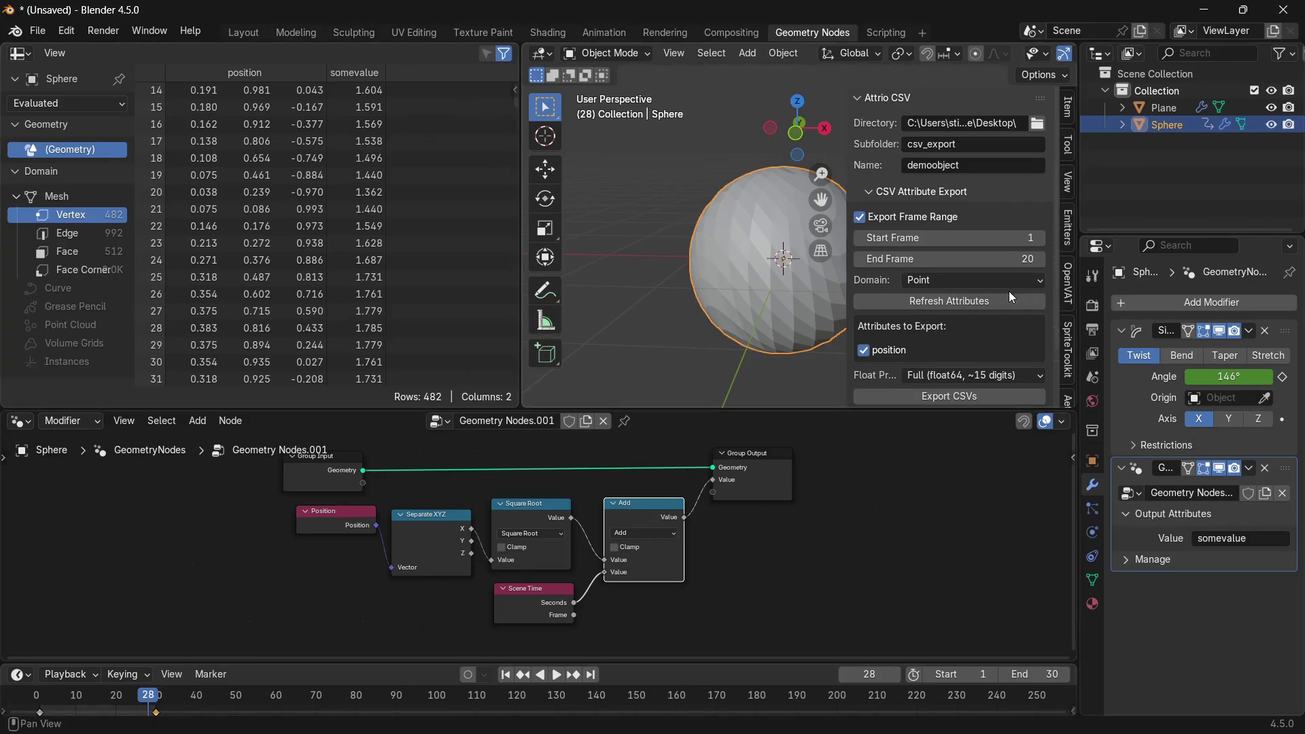
{"action": "left_click", "coordinate": [968, 303]}
{"action": "scroll", "coordinate": [925, 319], "scroll_direction": "down", "scroll_amount": 3}
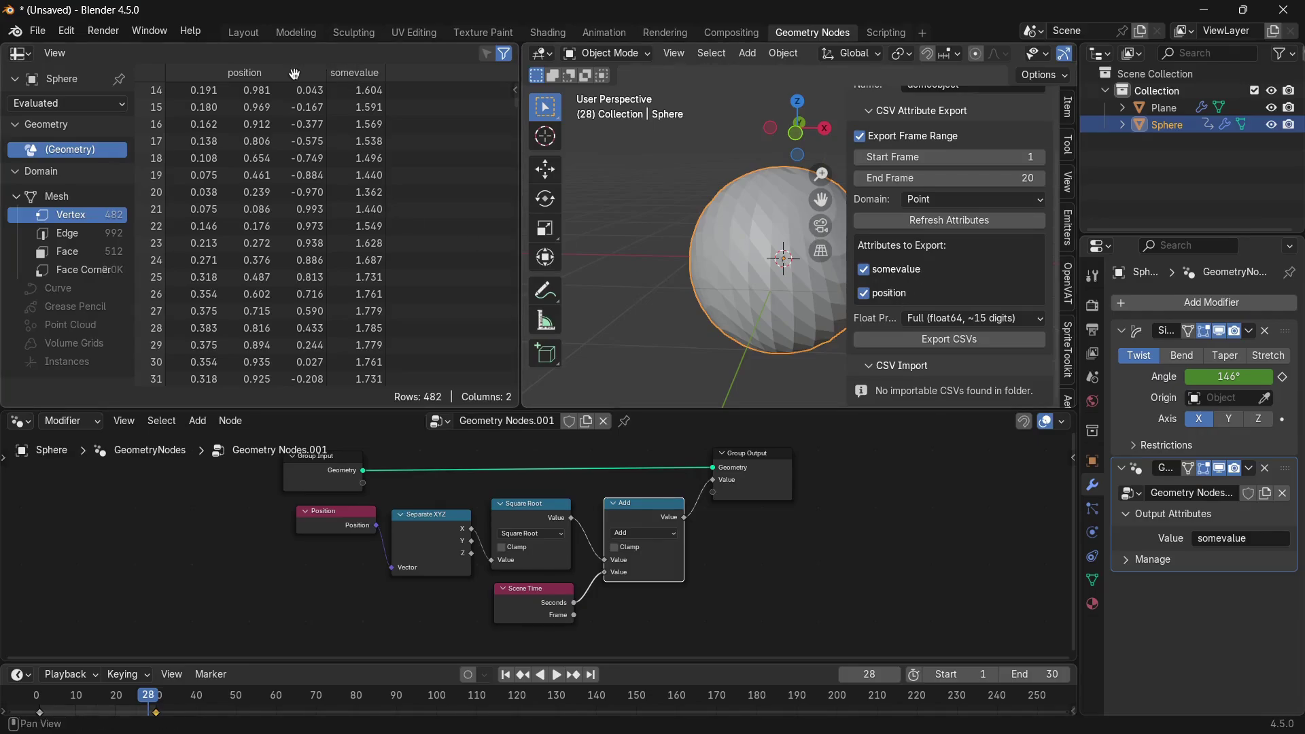
Set the float precision to Reduced (float32, ~7 digits) and export the sphere's attributes as CSVs.
{"action": "left_click", "coordinate": [964, 320]}
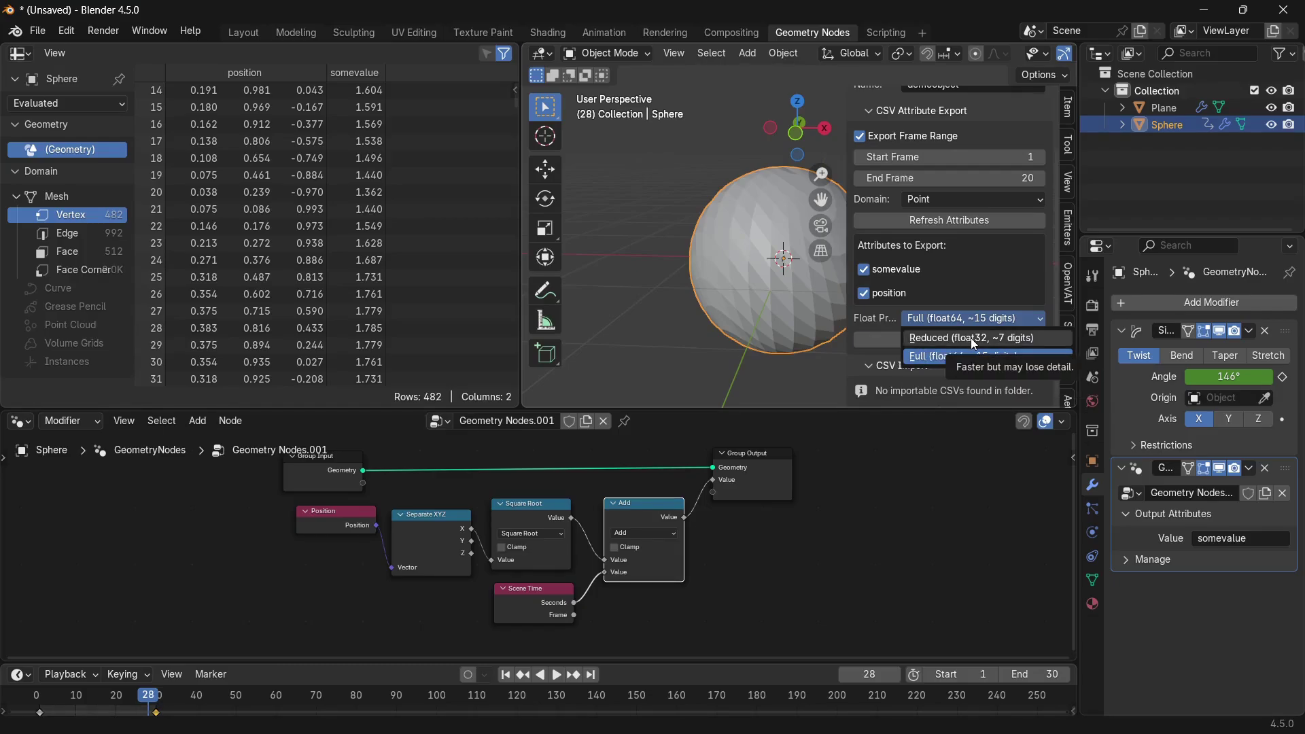
{"action": "left_click", "coordinate": [972, 339]}
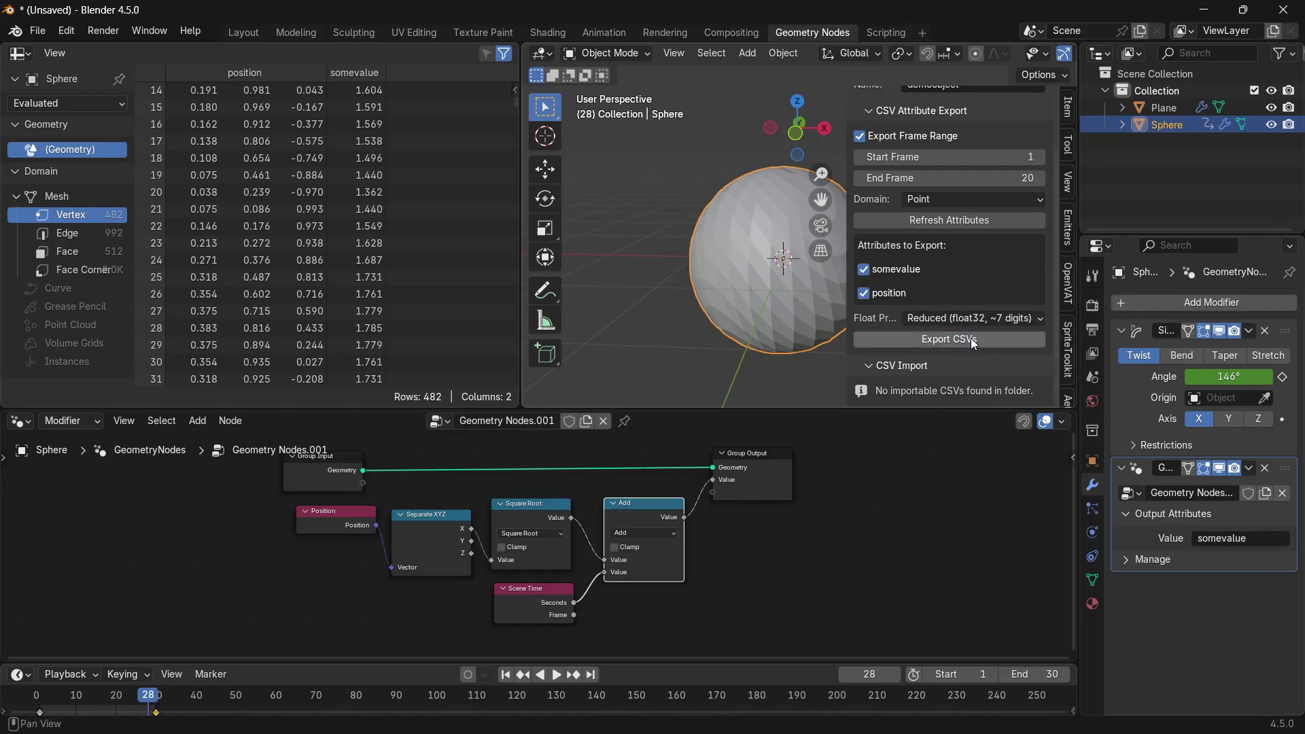
{"action": "left_click", "coordinate": [931, 337]}
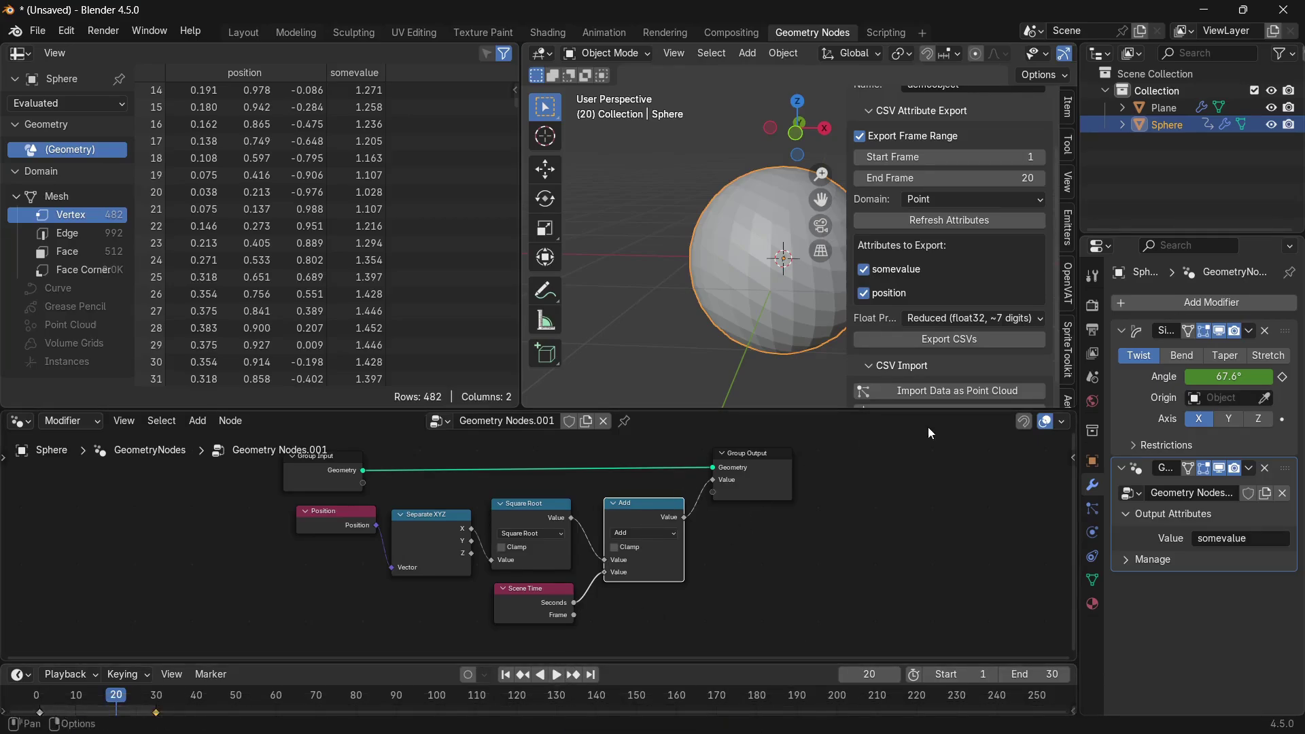
Import the demoobject CSV sequence with position data and move the resulting point object along X, clear of the sphere.
{"action": "scroll", "coordinate": [954, 315], "scroll_direction": "up", "scroll_amount": 3}
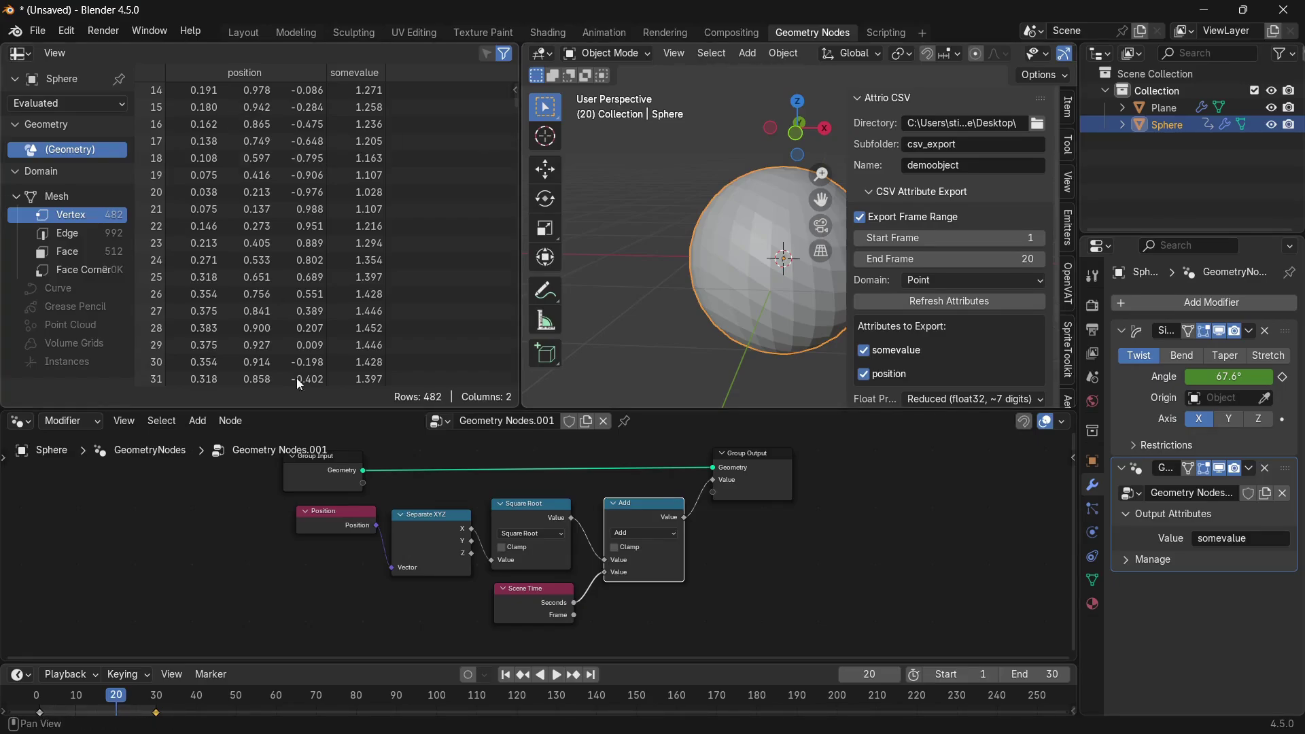
{"action": "scroll", "coordinate": [944, 265], "scroll_direction": "down", "scroll_amount": 4}
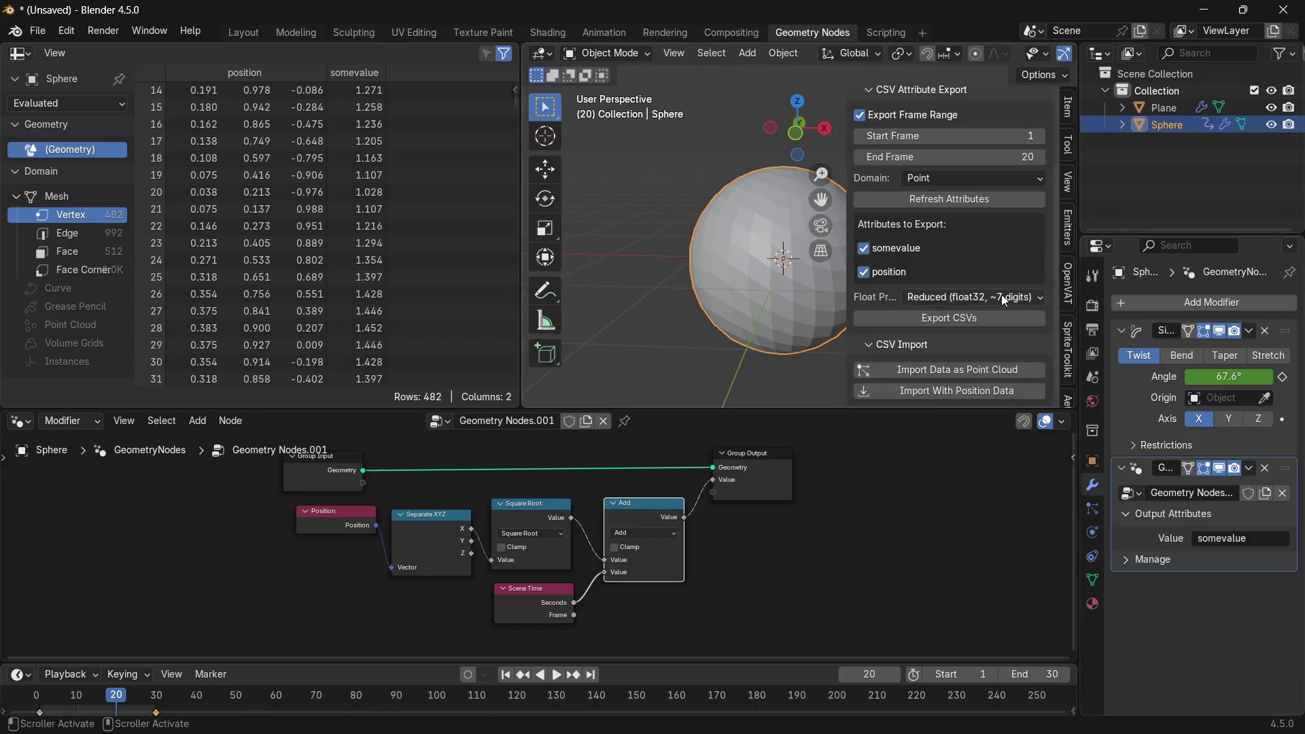
{"action": "left_click_drag", "start_coordinate": [839, 409], "coordinate": [838, 440]}
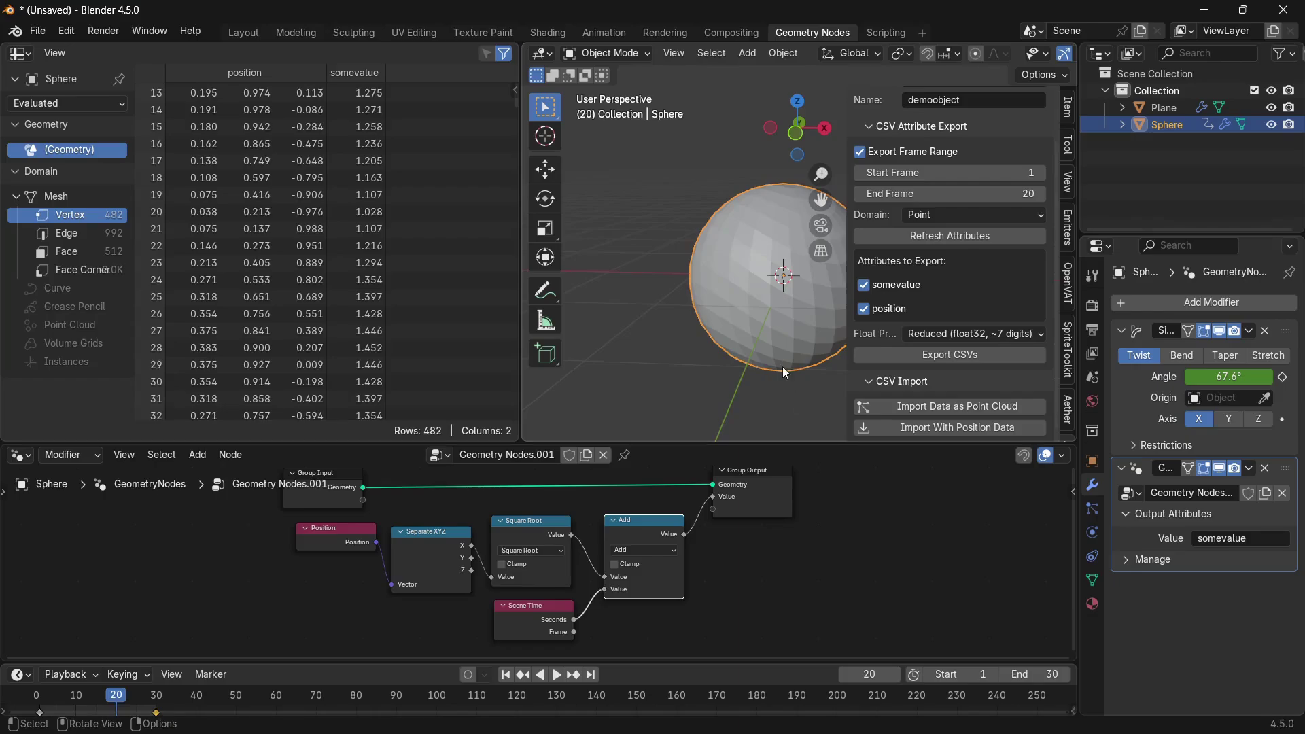
{"action": "left_click", "coordinate": [931, 429]}
{"action": "key", "text": "g"}
{"action": "key", "text": "x"}
{"action": "left_click", "coordinate": [679, 269]}
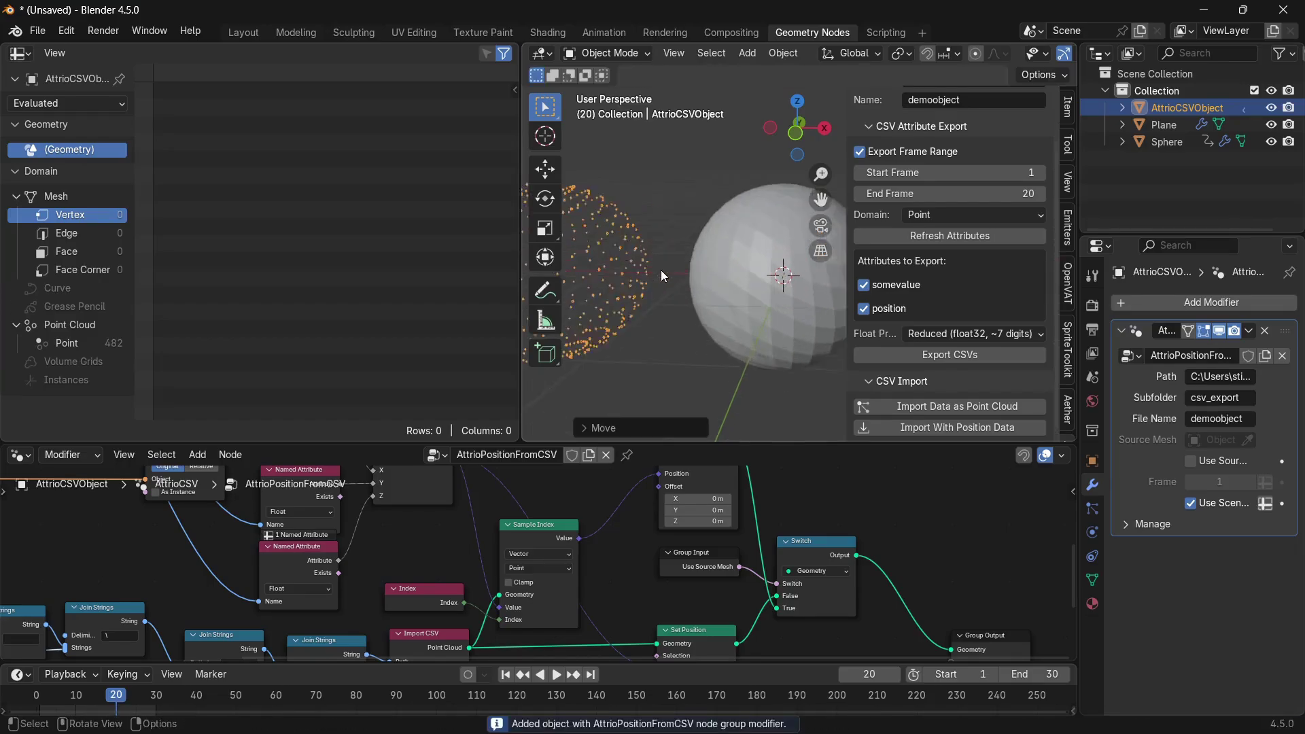
{"action": "key", "text": "KP_Decimal"}
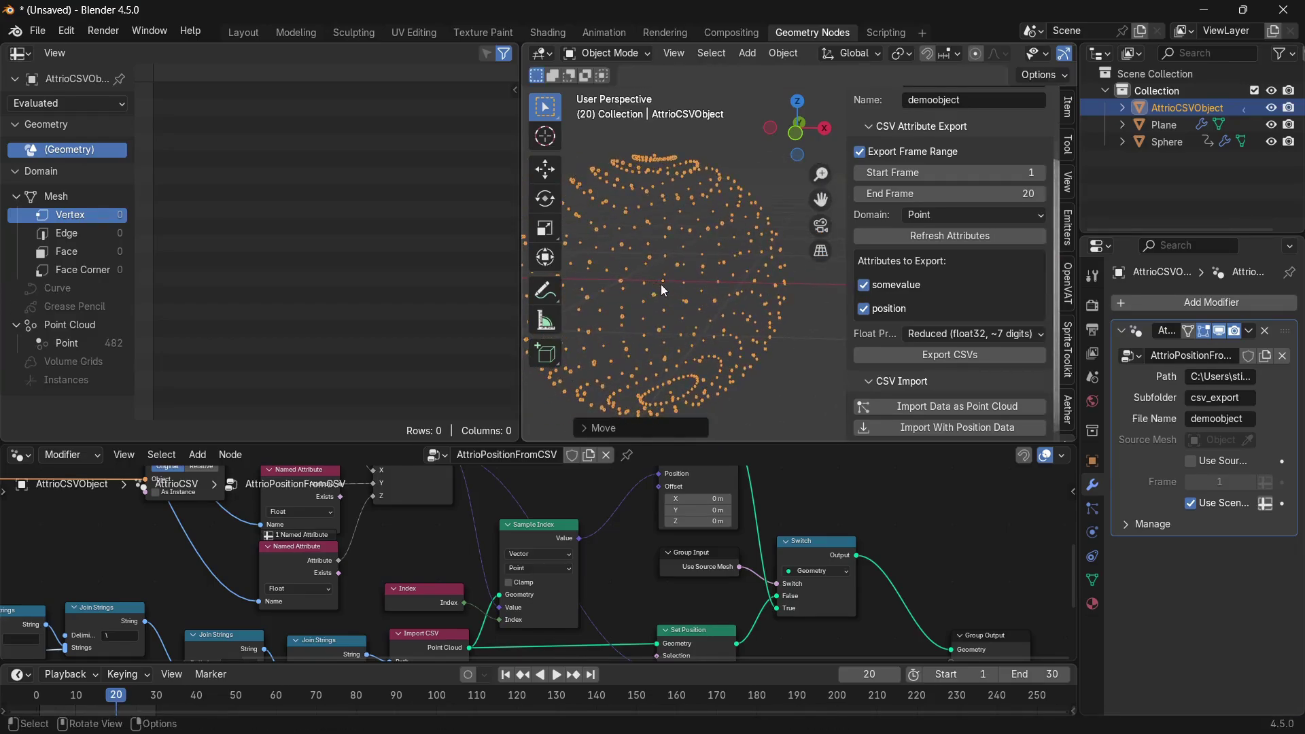
{"action": "scroll", "coordinate": [662, 289], "scroll_direction": "down", "scroll_amount": 1}
Move the Group Output node farther from the Switch node and insert a Set Point Radius node with 0.05 m radius between them.
{"action": "middle_click_drag", "start_coordinate": [825, 592], "coordinate": [836, 612]}
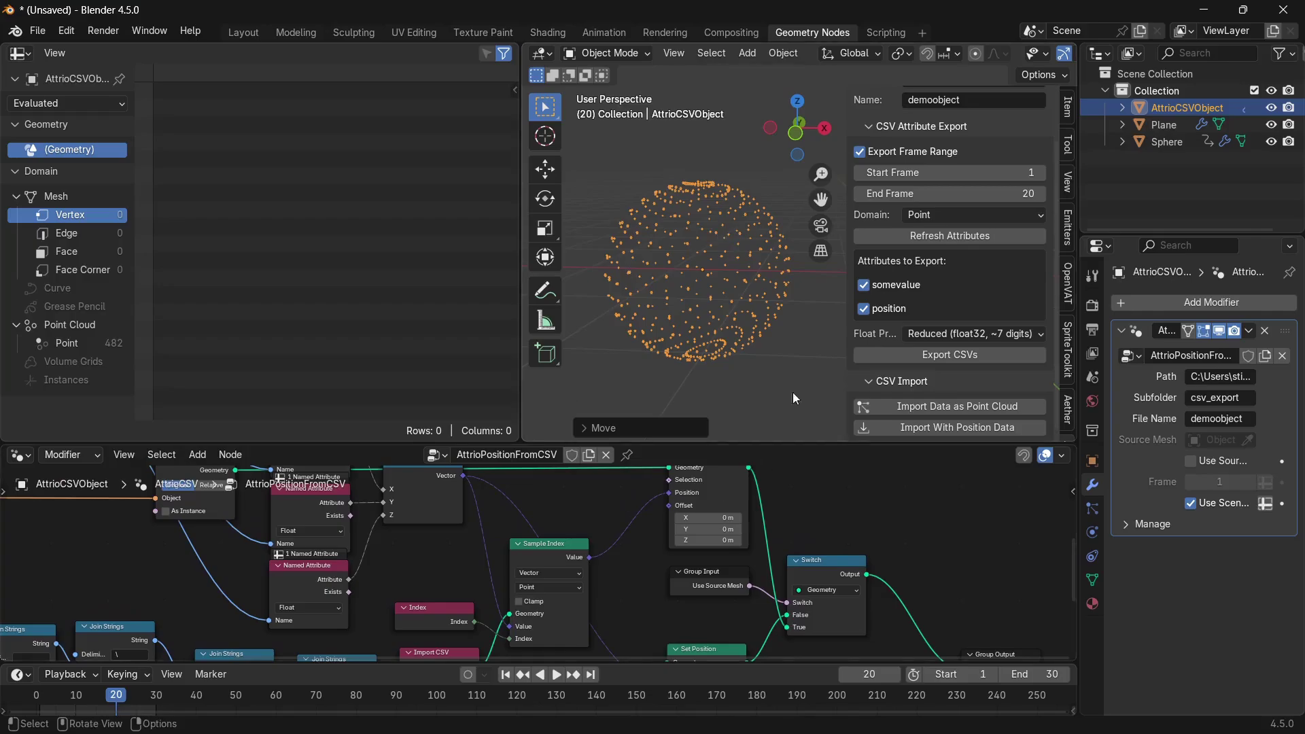
{"action": "middle_click_drag", "start_coordinate": [956, 634], "coordinate": [759, 599]}
{"action": "left_click_drag", "start_coordinate": [842, 632], "coordinate": [961, 624]}
{"action": "scroll", "coordinate": [508, 564], "scroll_direction": "down", "scroll_amount": 2}
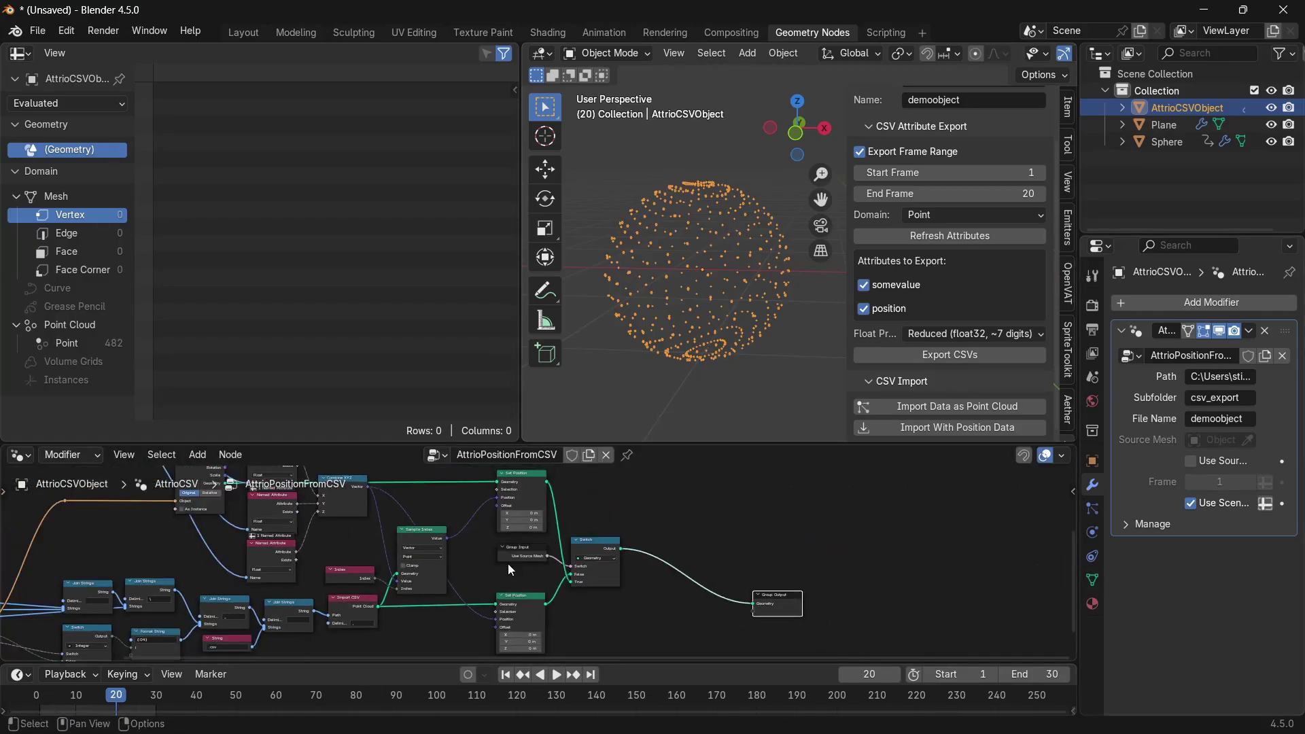
{"action": "scroll", "coordinate": [508, 564], "scroll_direction": "up", "scroll_amount": 3}
{"action": "key", "text": "shift+a"}
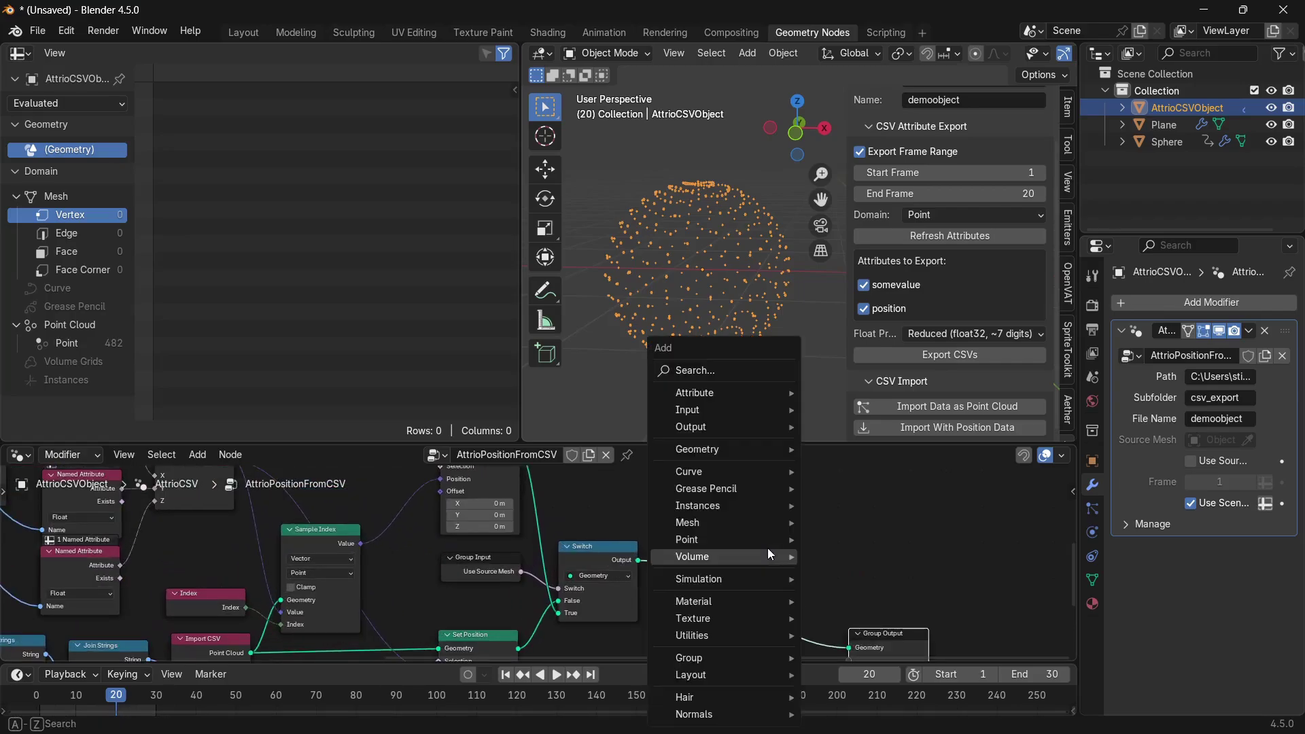
{"action": "left_click", "coordinate": [721, 372]}
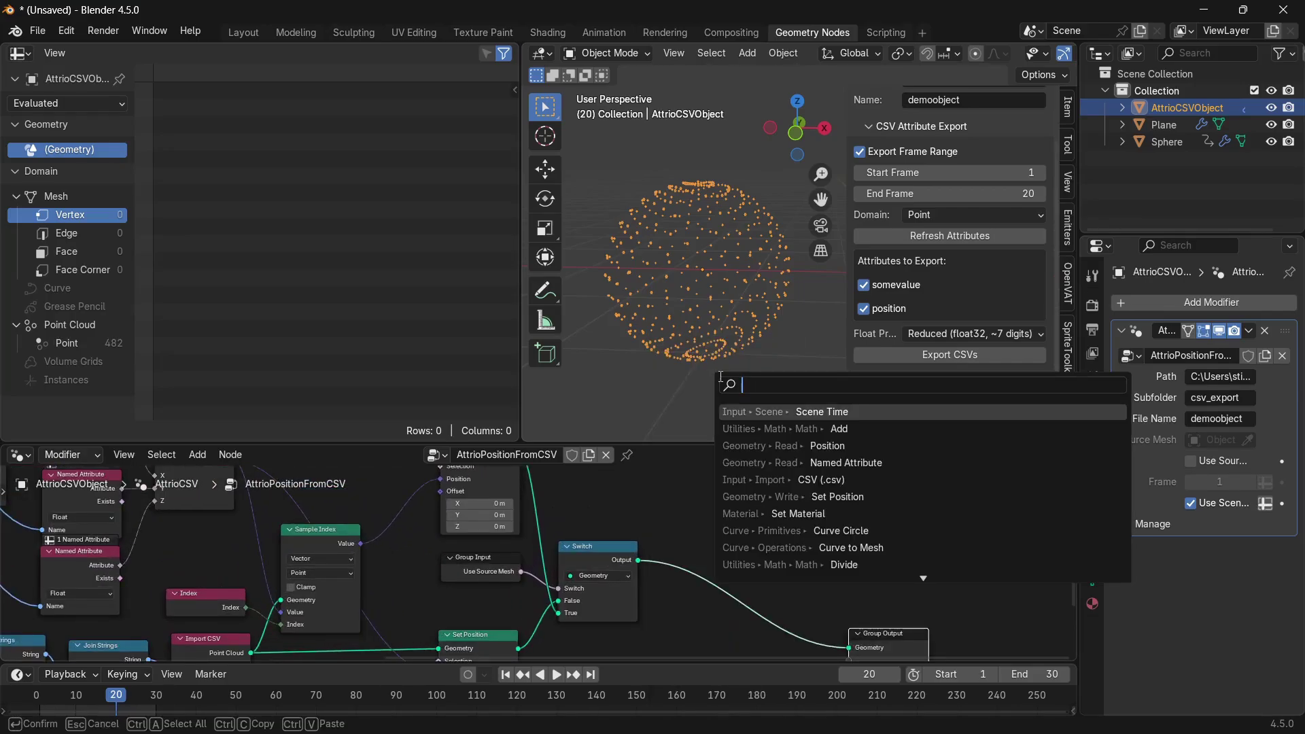
{"action": "type", "text": "set r"}
{"action": "left_click", "coordinate": [722, 405]}
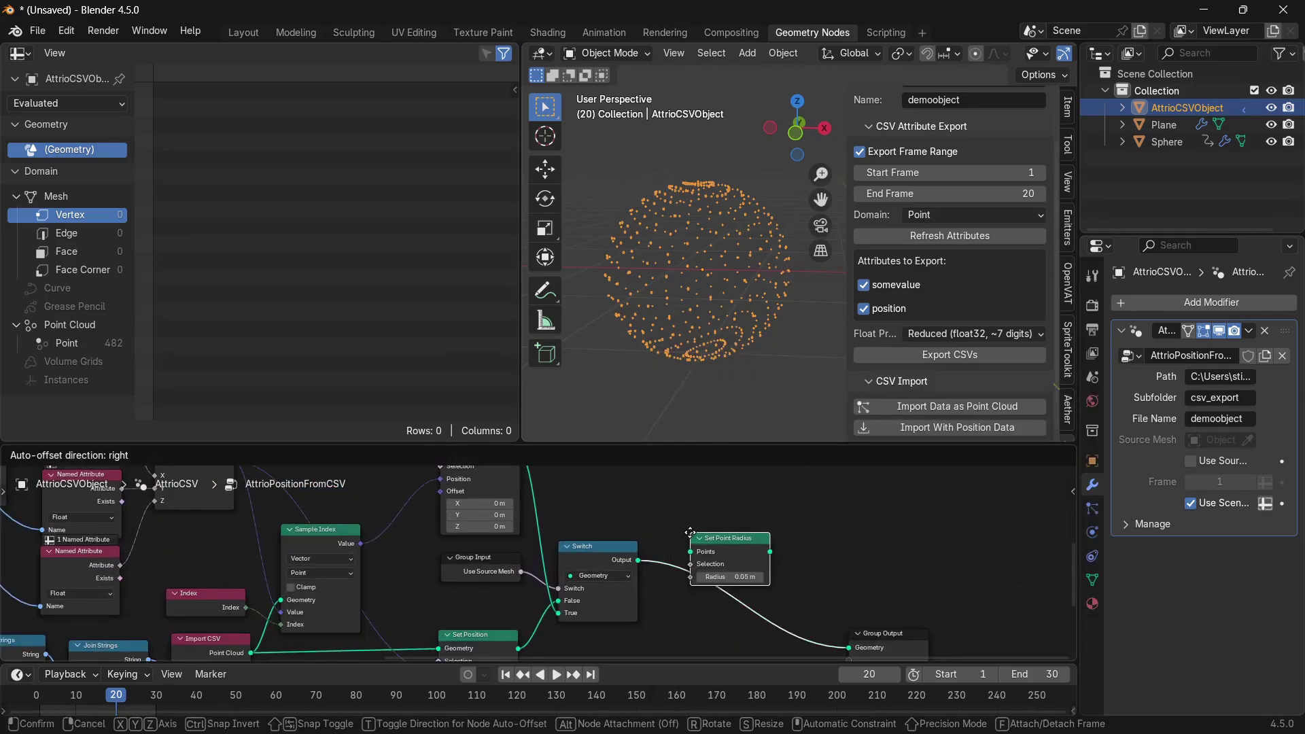
{"action": "scroll", "coordinate": [748, 299], "scroll_direction": "up", "scroll_amount": 2}
{"action": "left_click", "coordinate": [748, 299]}
{"action": "scroll", "coordinate": [731, 357], "scroll_direction": "down", "scroll_amount": 3}
{"action": "middle_click_drag", "start_coordinate": [771, 405], "coordinate": [685, 279]}
{"action": "left_click", "coordinate": [695, 292]}
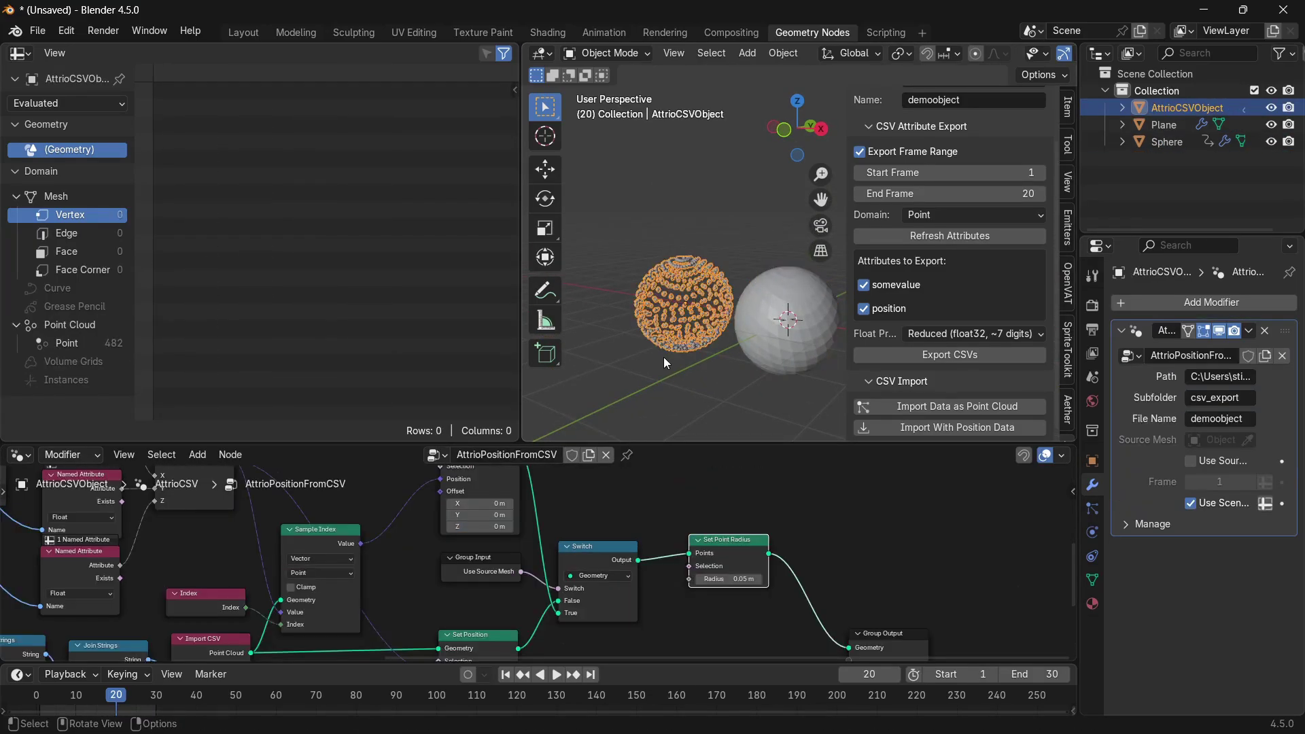
Set the scene's end frame to 20, play the animation, and inspect the Scene Time and file name nodes.
{"action": "scroll", "coordinate": [742, 617], "scroll_direction": "down", "scroll_amount": 2}
{"action": "middle_click_drag", "start_coordinate": [299, 579], "coordinate": [699, 512]}
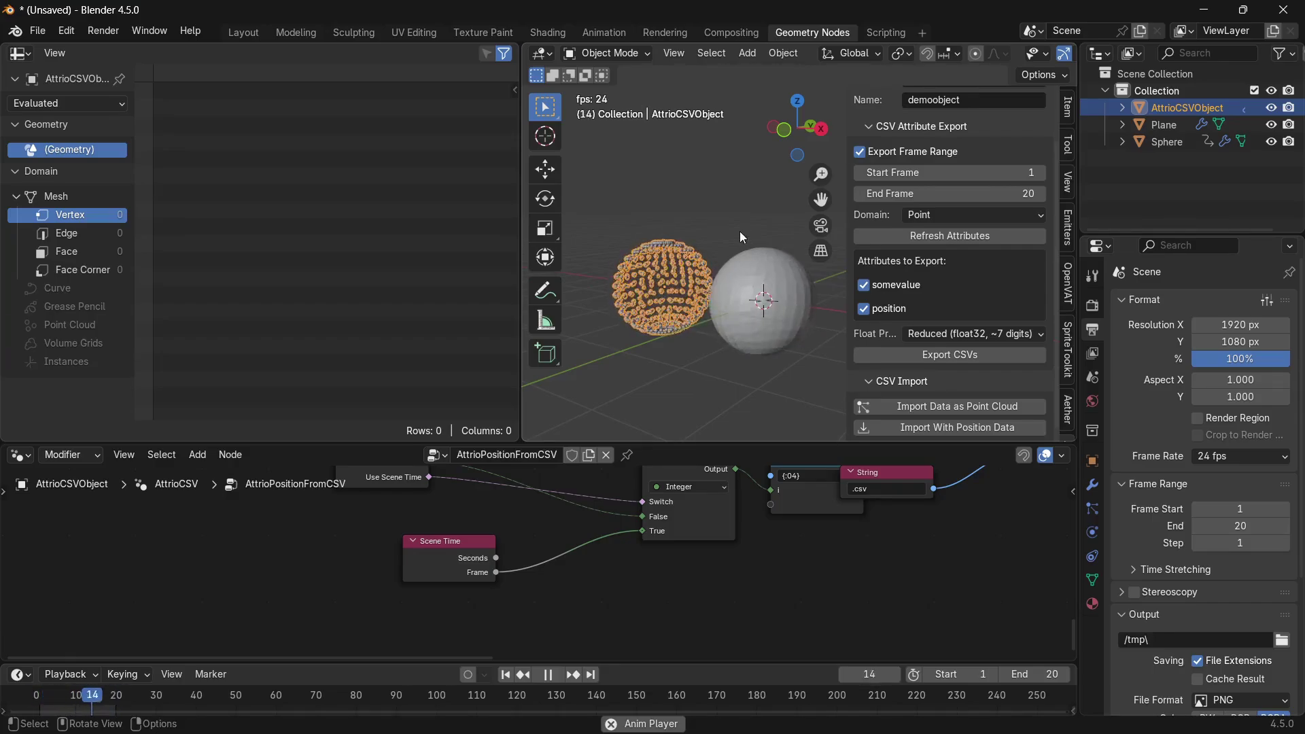
{"action": "middle_click_drag", "start_coordinate": [757, 525], "coordinate": [719, 607]}
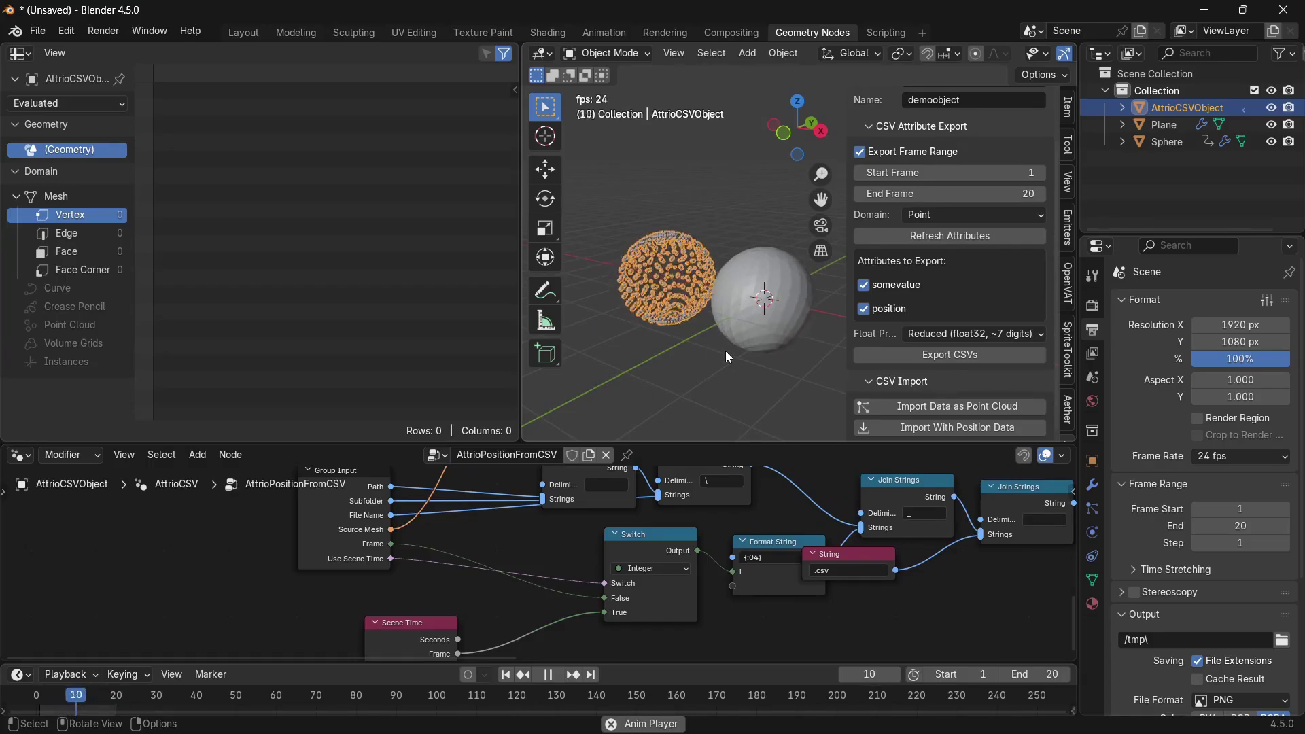
Stop playback, duplicate the original sphere, and move the copy along X to the side opposite the point cloud.
{"action": "left_click", "coordinate": [761, 327]}
{"action": "key", "text": "Escape"}
{"action": "middle_click_drag", "start_coordinate": [770, 324], "coordinate": [753, 341], "text": "shift"}
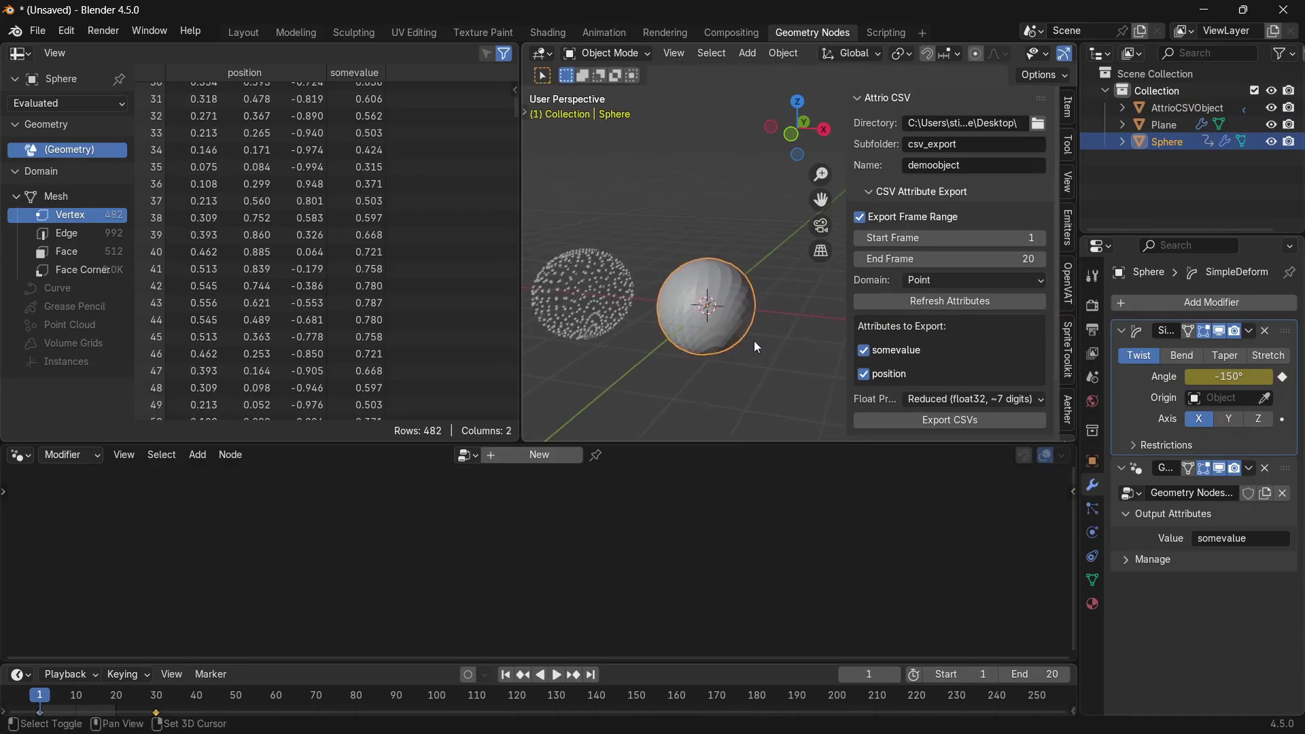
{"action": "key", "text": "shift+d"}
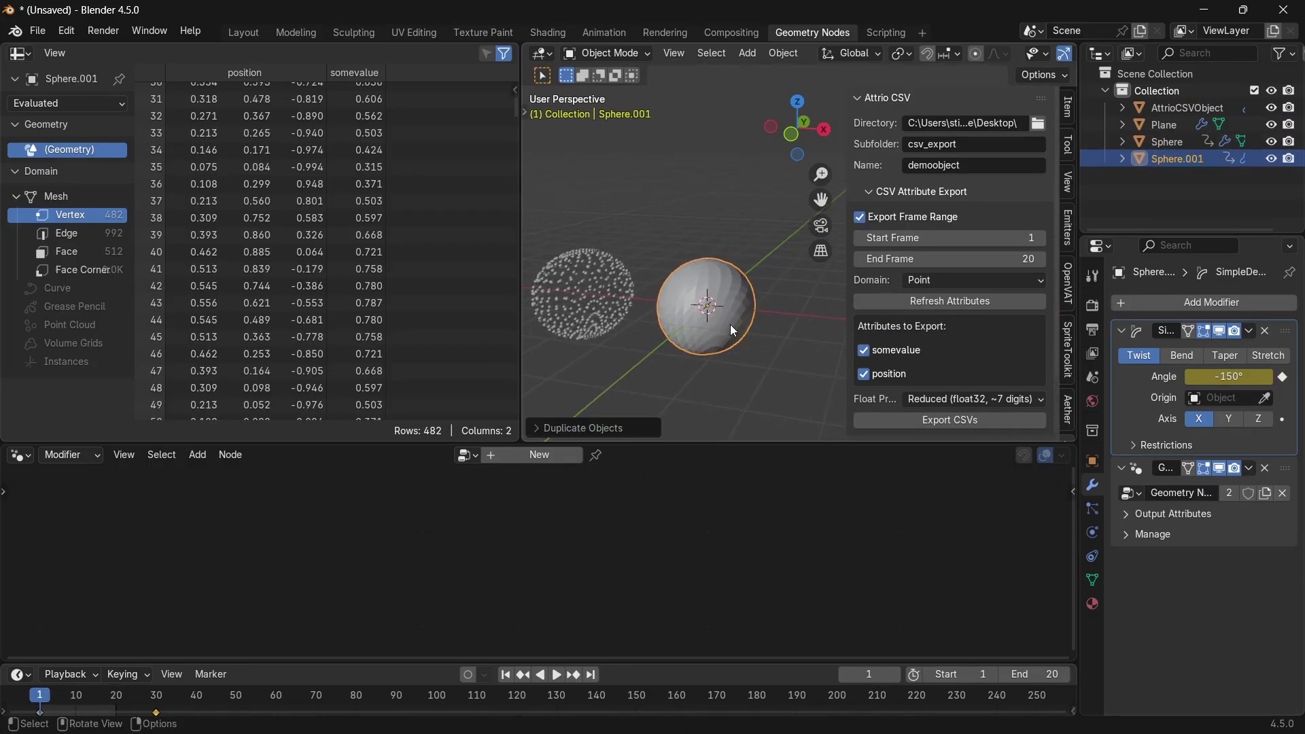
{"action": "scroll", "coordinate": [730, 324], "scroll_direction": "down", "scroll_amount": 3, "text": "alt"}
{"action": "key", "text": "x"}
{"action": "left_click", "coordinate": [843, 324]}
Remove the Simple Deform and Geometry Nodes modifiers from the duplicated sphere.
{"action": "scroll", "coordinate": [737, 323], "scroll_direction": "up", "scroll_amount": 4}
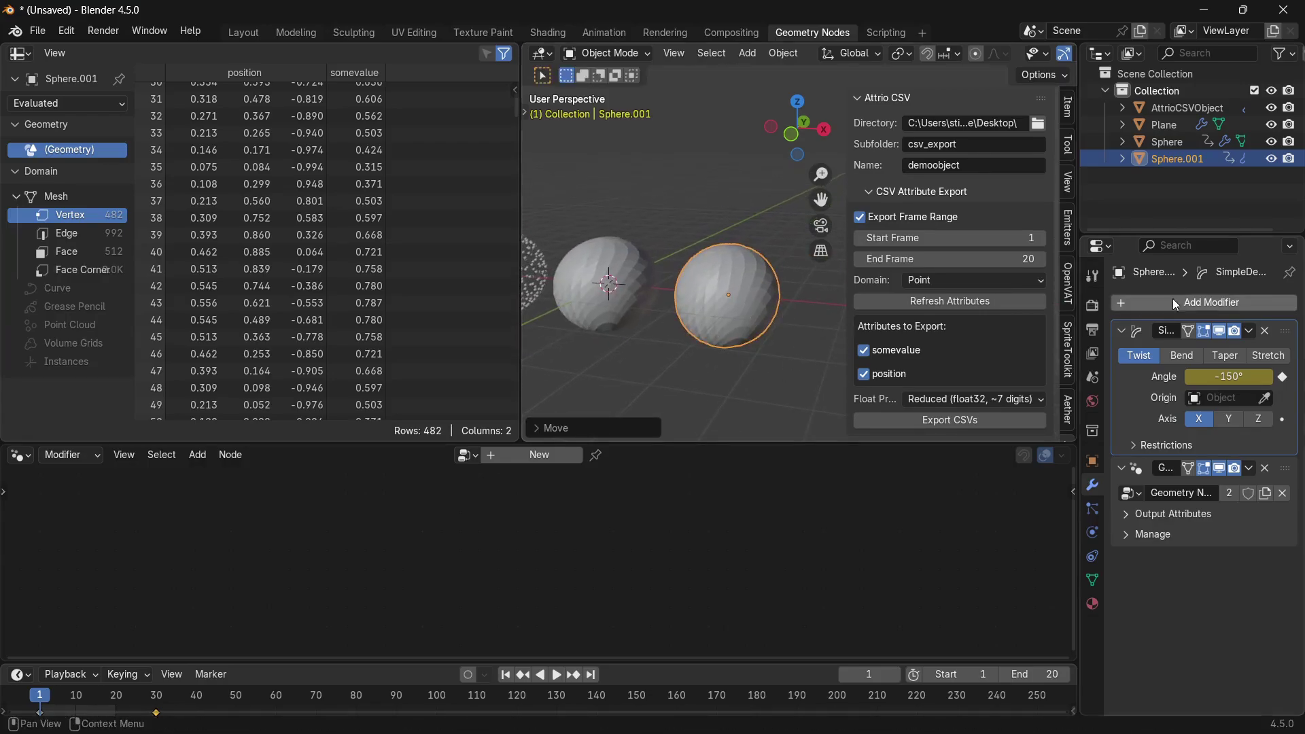
{"action": "left_click", "coordinate": [1265, 331]}
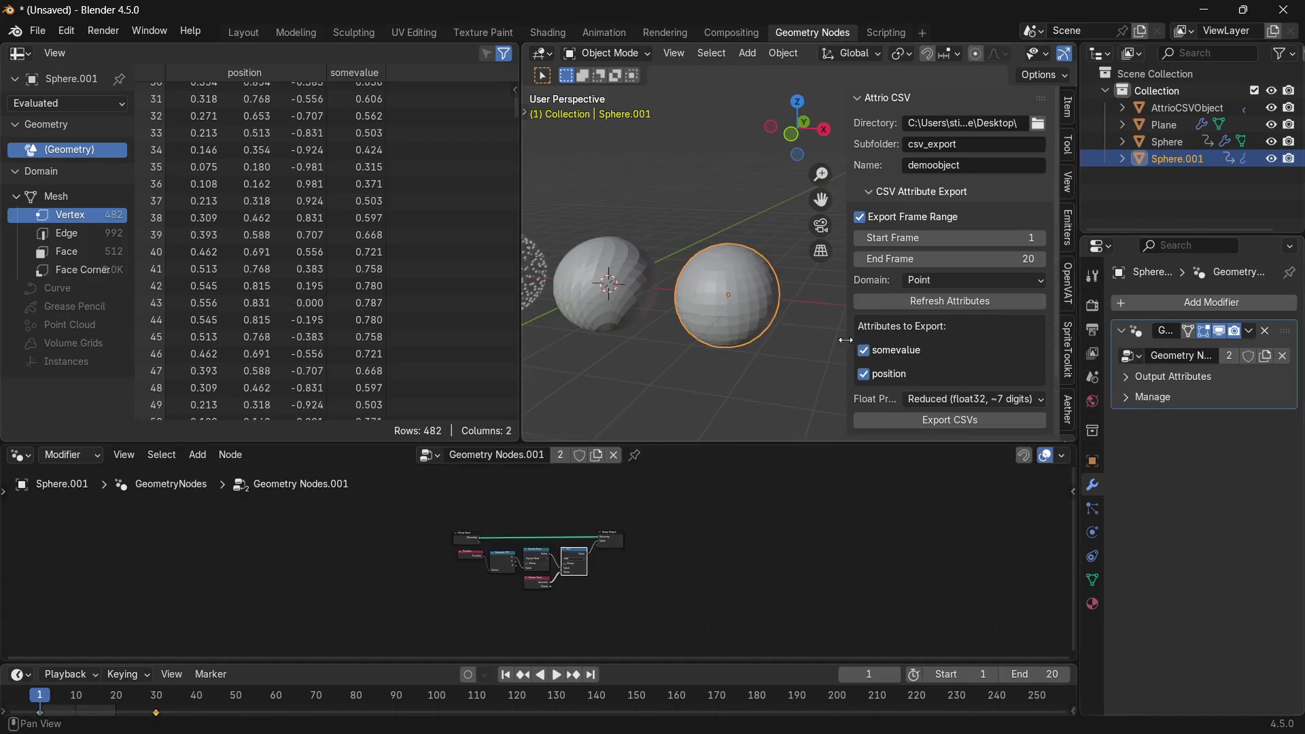
{"action": "left_click", "coordinate": [1265, 331]}
{"action": "scroll", "coordinate": [727, 345], "scroll_direction": "up", "scroll_amount": 4}
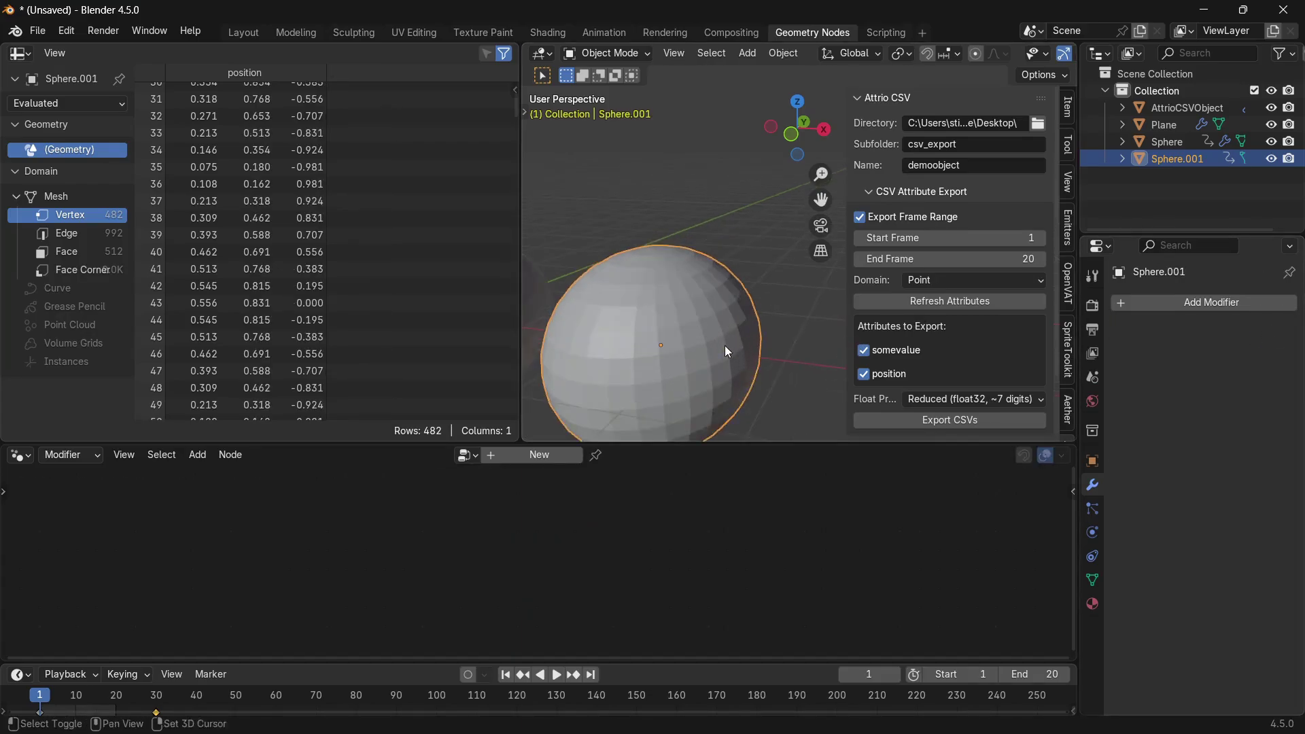
Play the animation to compare the duplicate without modifiers against the twisting sphere and the imported point cloud, and stop playback.
{"action": "scroll", "coordinate": [725, 345], "scroll_direction": "down", "scroll_amount": 5}
{"action": "key", "text": "space"}
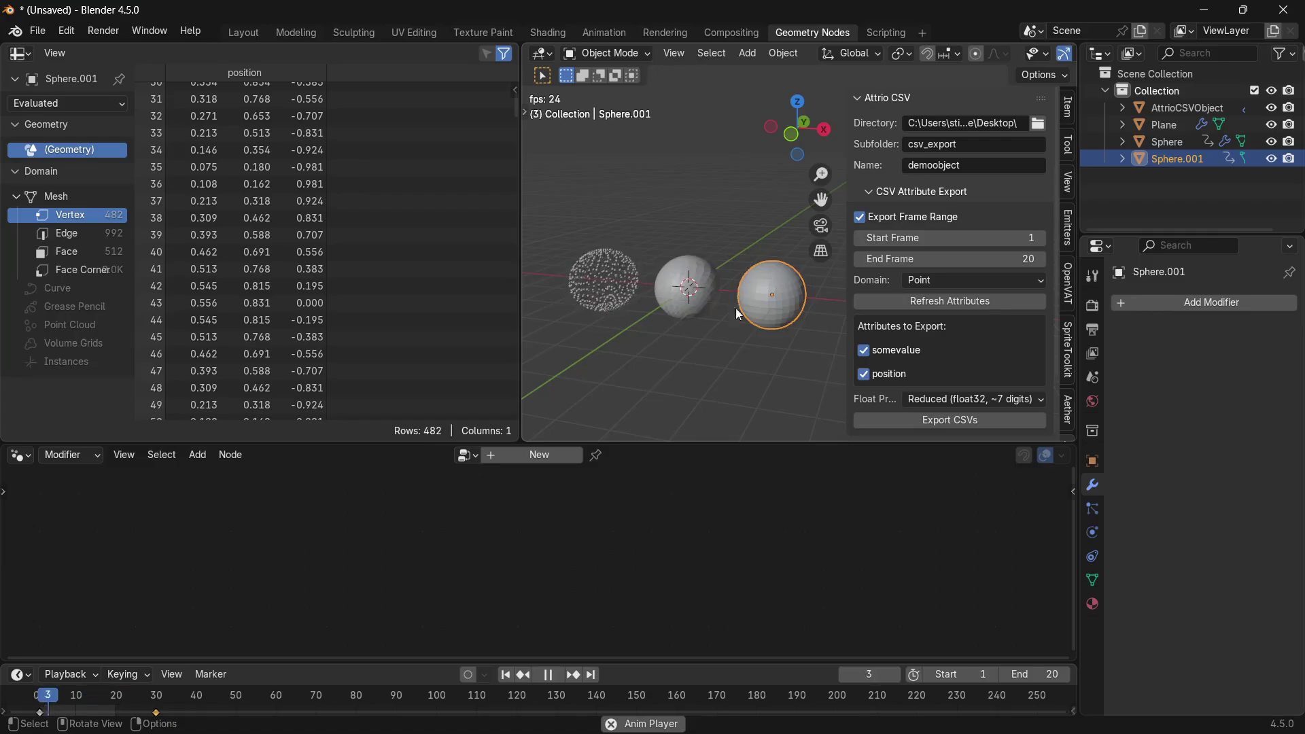
{"action": "scroll", "coordinate": [776, 315], "scroll_direction": "up", "scroll_amount": 3}
{"action": "key", "text": "Escape"}
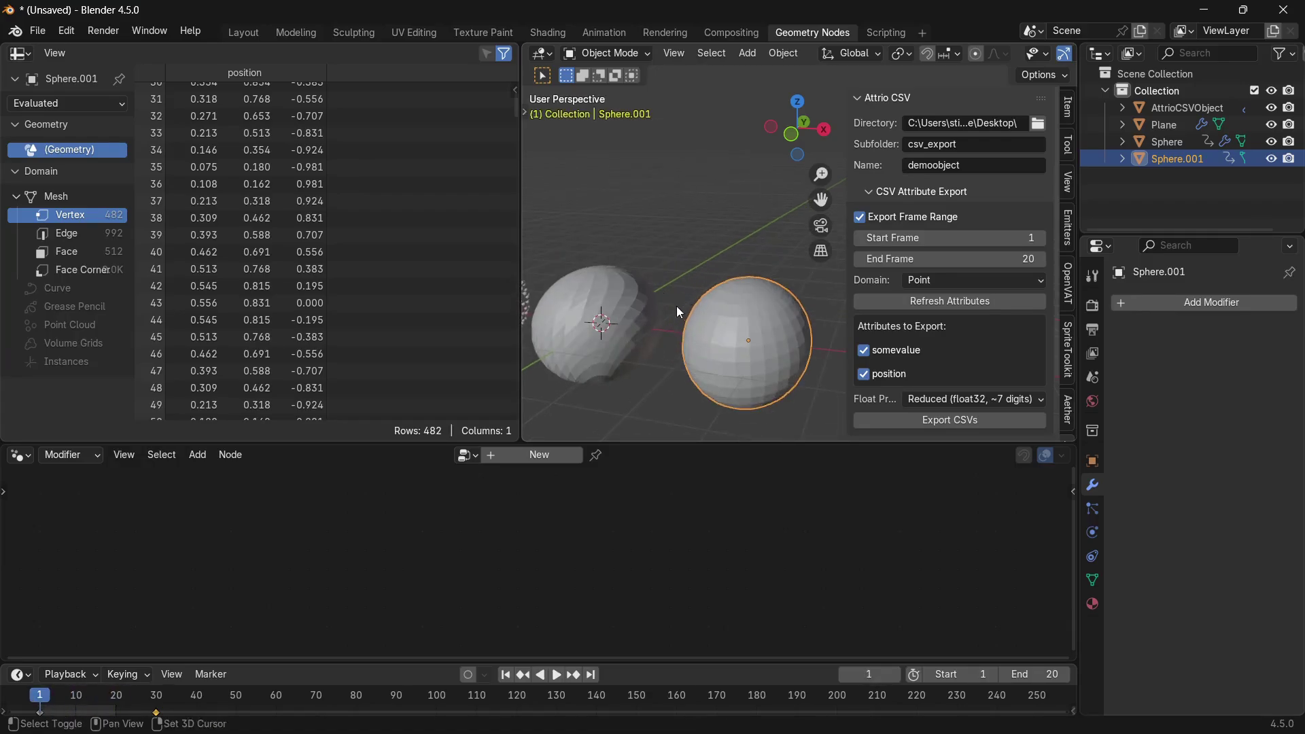
Enable the source mesh option on the imported AttrioCSVObject and choose Sphere.001 as its source mesh.
{"action": "middle_click_drag", "start_coordinate": [678, 312], "coordinate": [825, 295], "text": "shift"}
{"action": "left_click", "coordinate": [652, 327]}
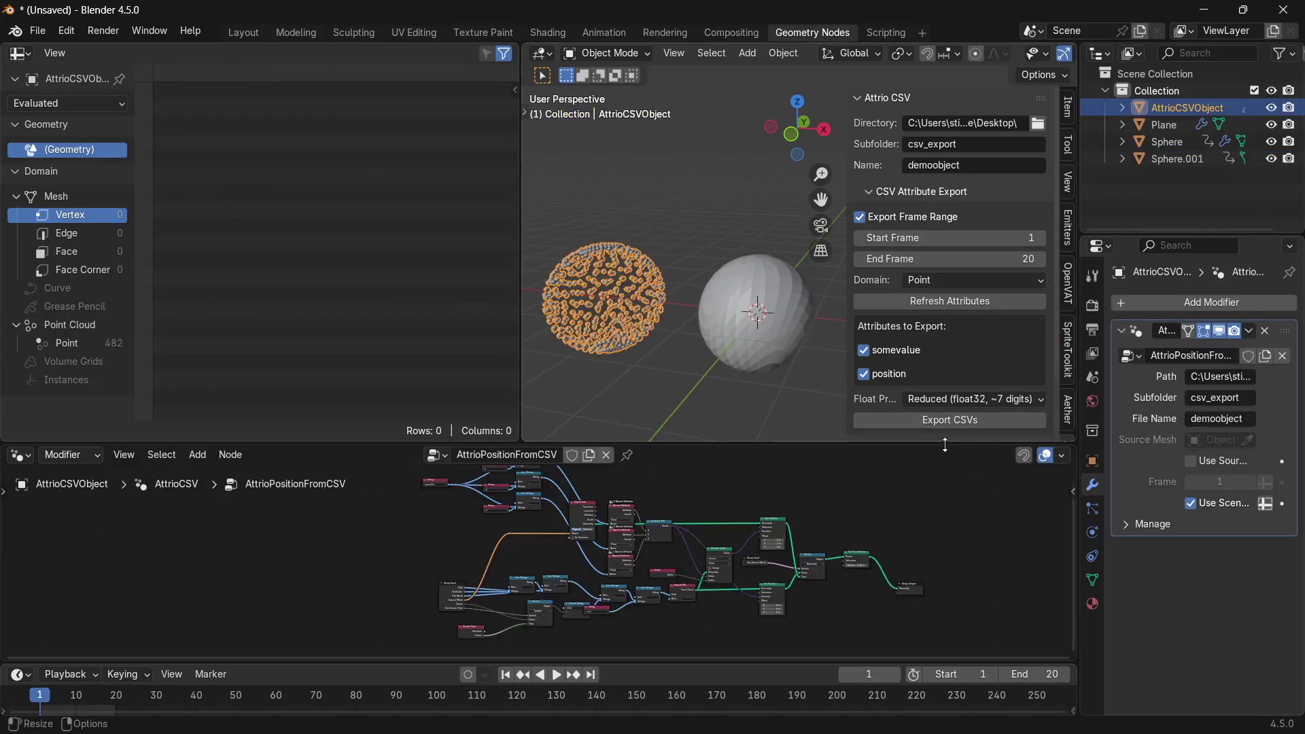
{"action": "left_click", "coordinate": [1190, 461]}
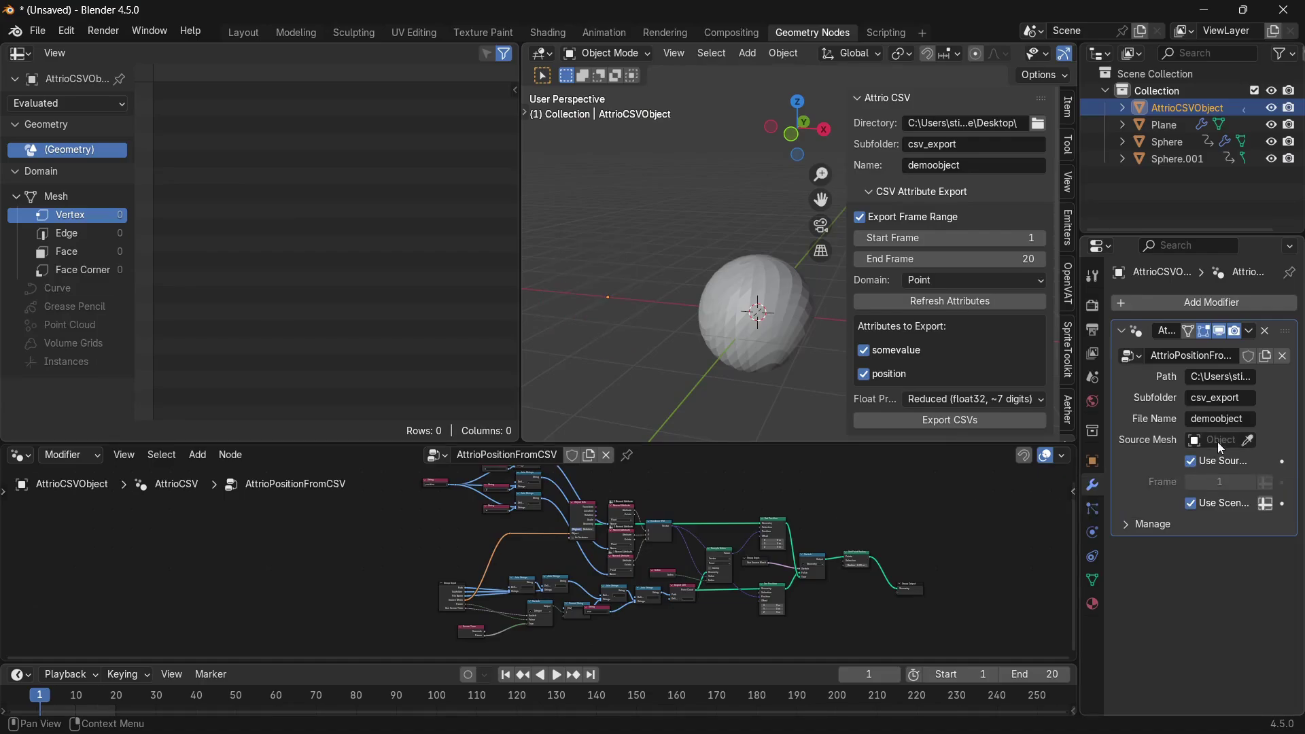
{"action": "left_click", "coordinate": [1217, 440]}
{"action": "left_click", "coordinate": [1201, 517]}
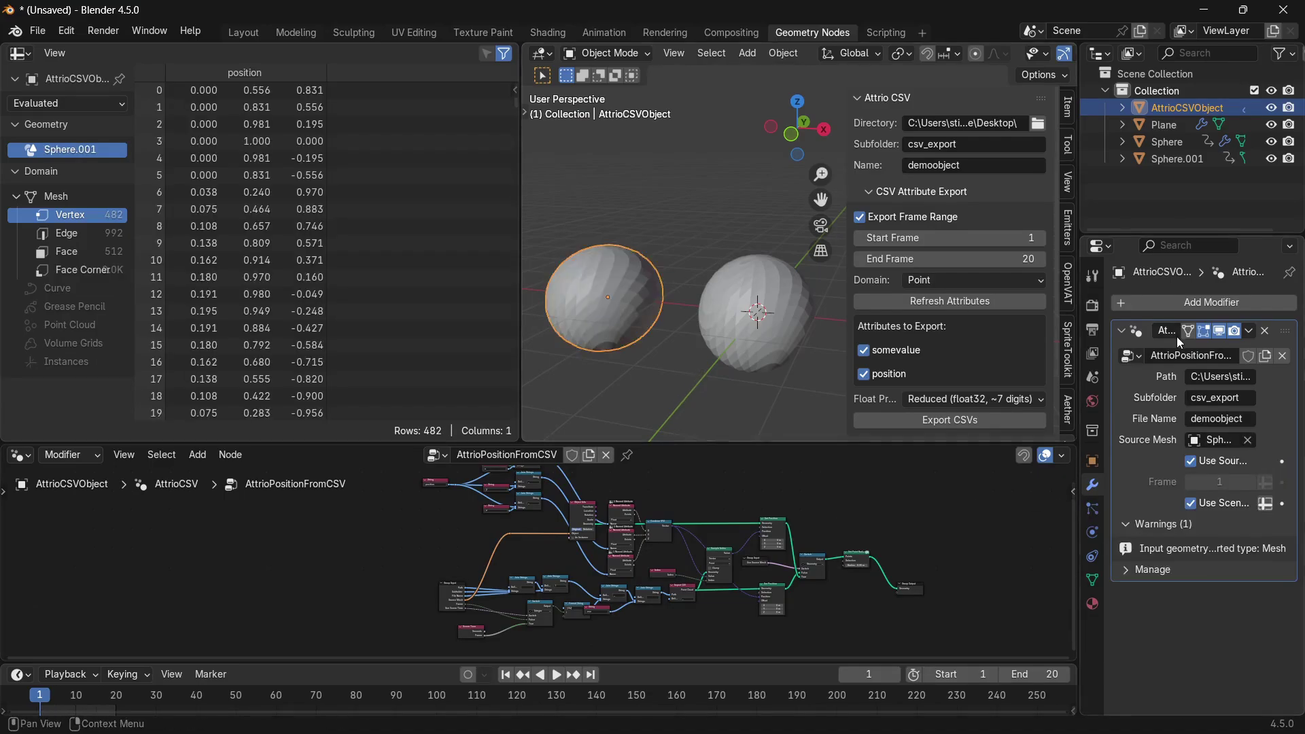
Play the animation and compare the CSV-driven mesh with the original twisting sphere, stopping playback when finished.
{"action": "key", "text": "space"}
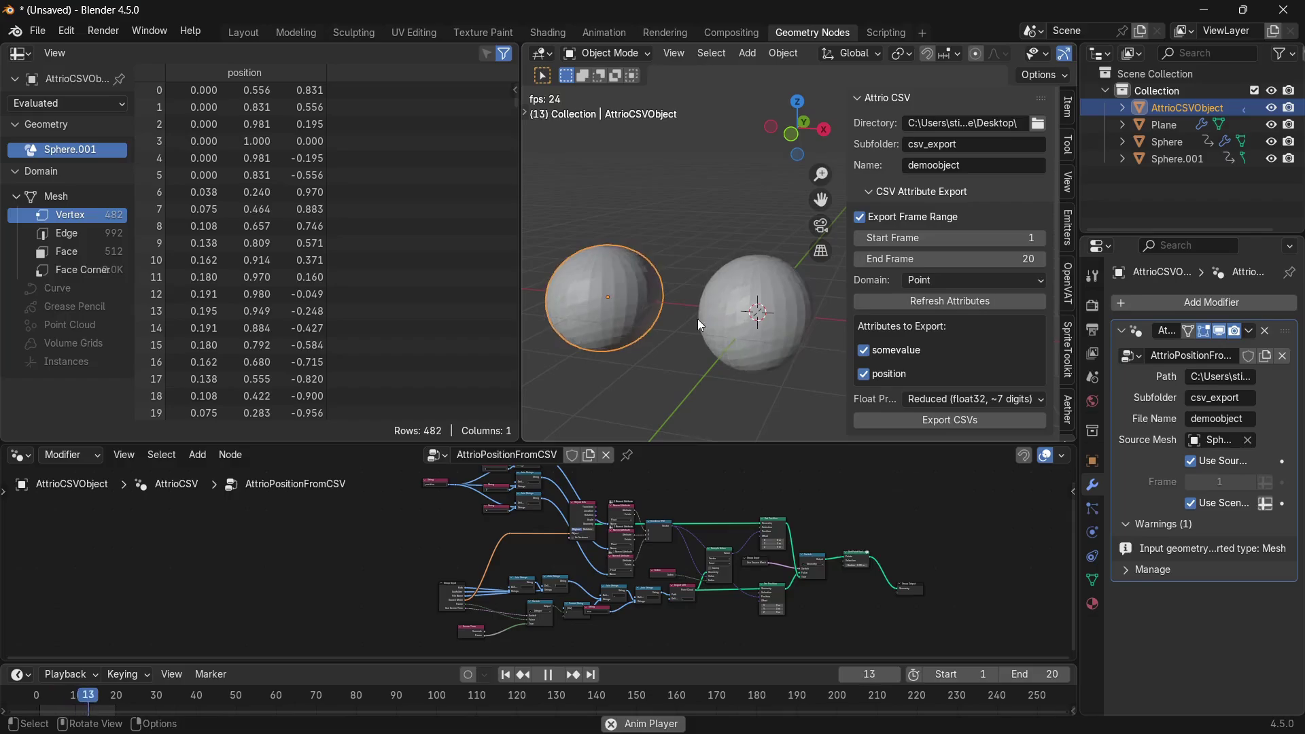
{"action": "middle_click_drag", "start_coordinate": [790, 349], "coordinate": [788, 334]}
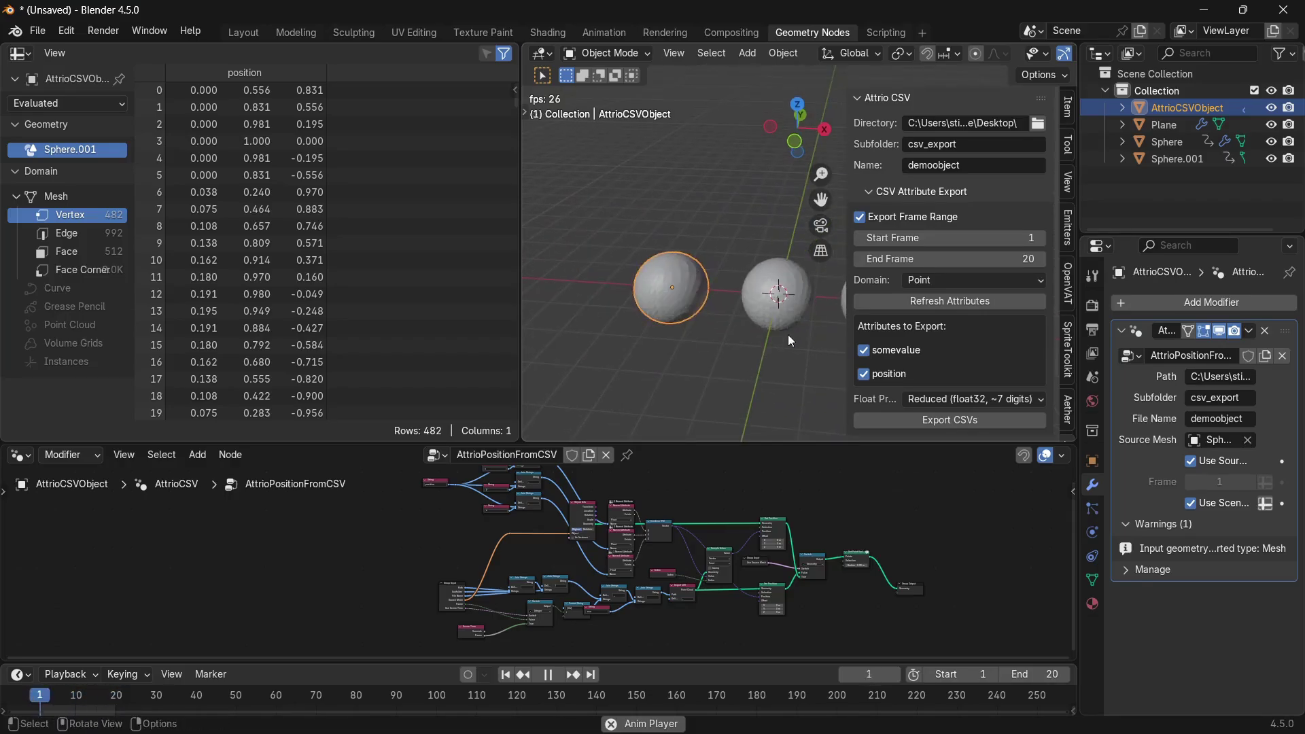
{"action": "left_click", "coordinate": [741, 298]}
{"action": "left_click", "coordinate": [678, 291]}
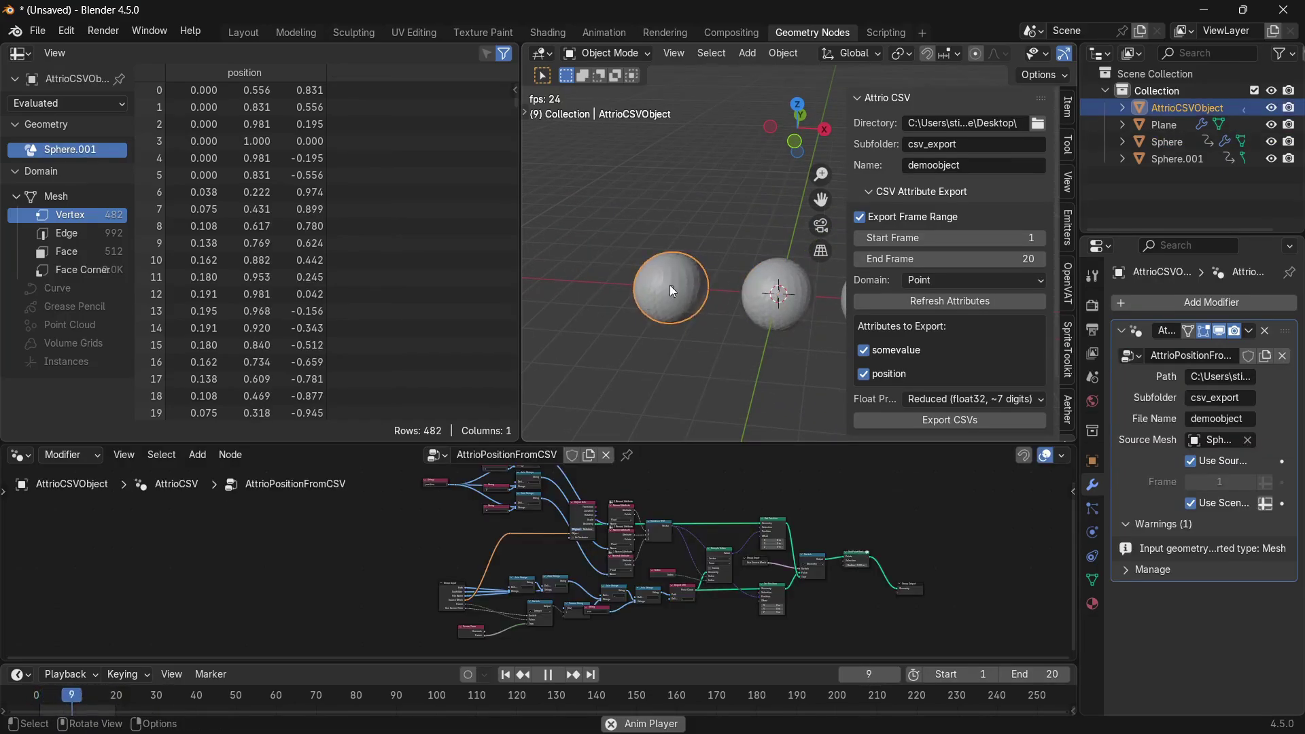
{"action": "key", "text": "space"}
{"action": "middle_click_drag", "start_coordinate": [679, 332], "coordinate": [793, 338]}
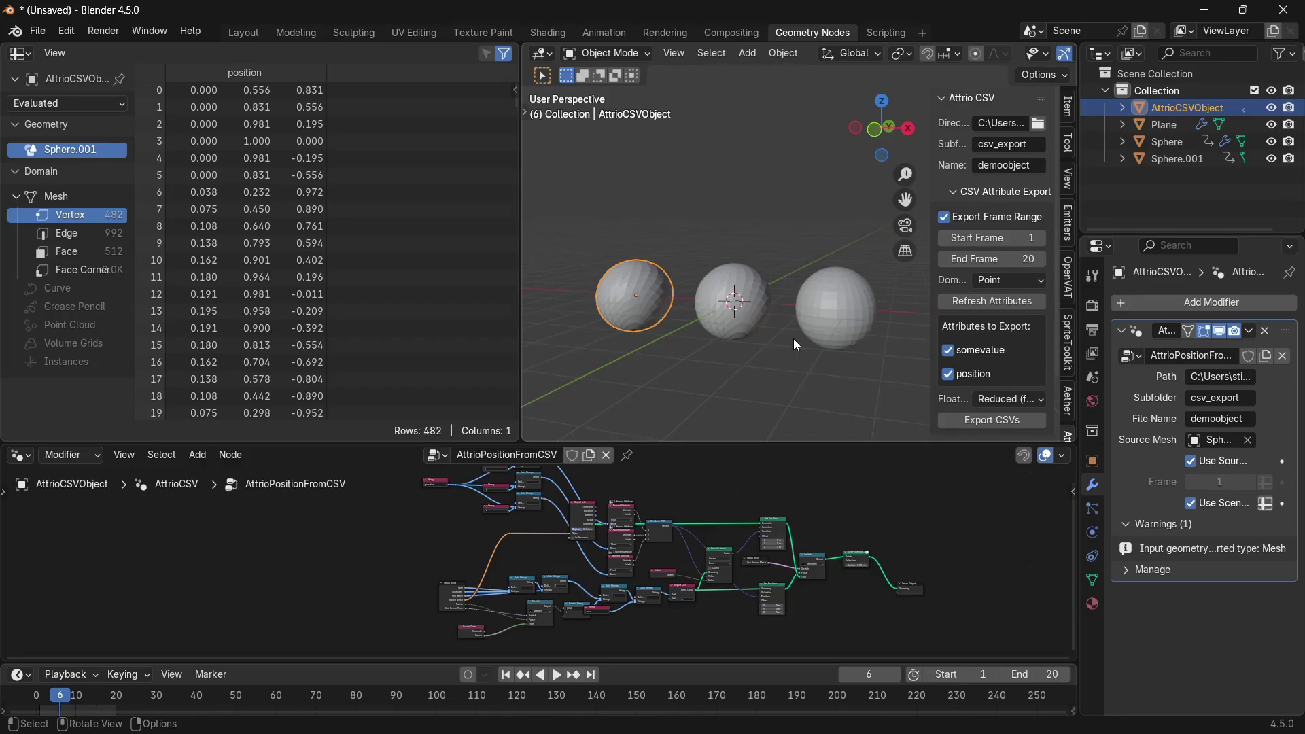
Enlarge the 3D viewport, import the demoobject CSV data as a point cloud, and move the new object above the middle sphere.
{"action": "left_click_drag", "start_coordinate": [793, 445], "coordinate": [795, 561]}
{"action": "scroll", "coordinate": [777, 299], "scroll_direction": "up", "scroll_amount": 3}
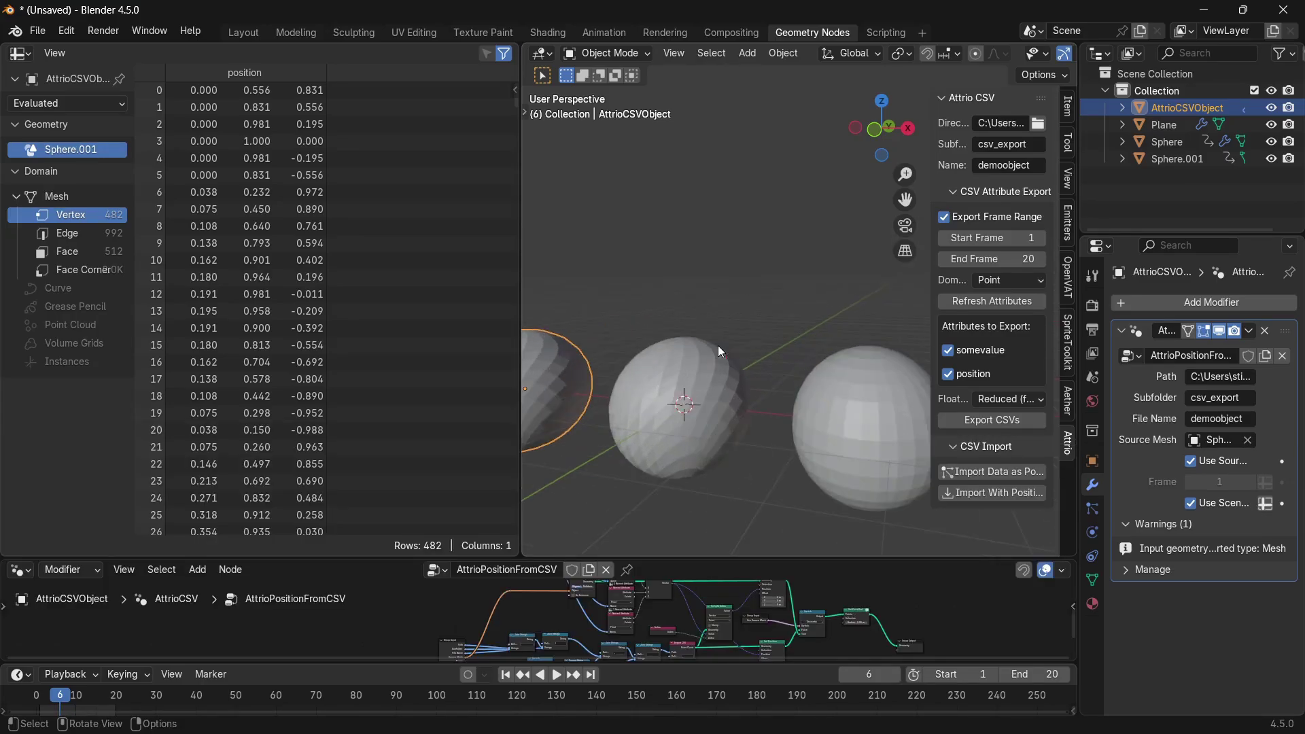
{"action": "left_click", "coordinate": [703, 382]}
{"action": "scroll", "coordinate": [657, 286], "scroll_direction": "down", "scroll_amount": 3}
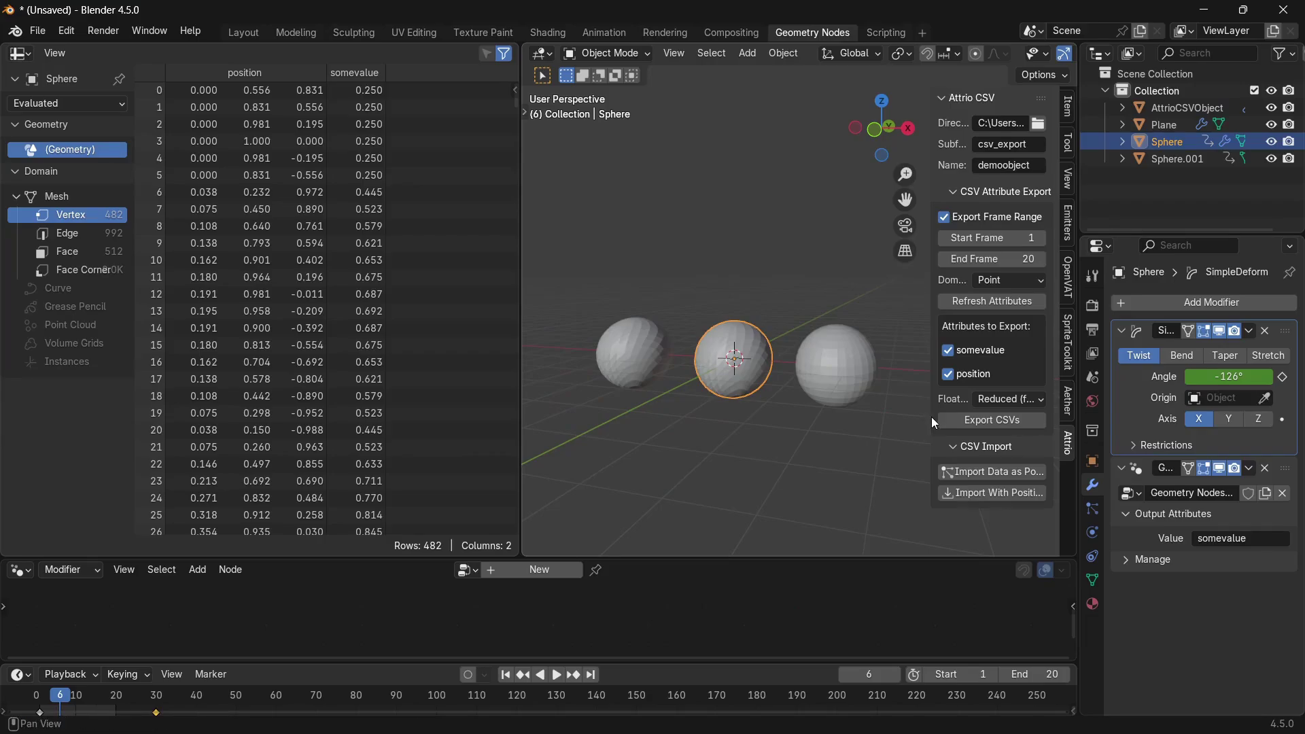
{"action": "left_click_drag", "start_coordinate": [931, 417], "coordinate": [907, 435]}
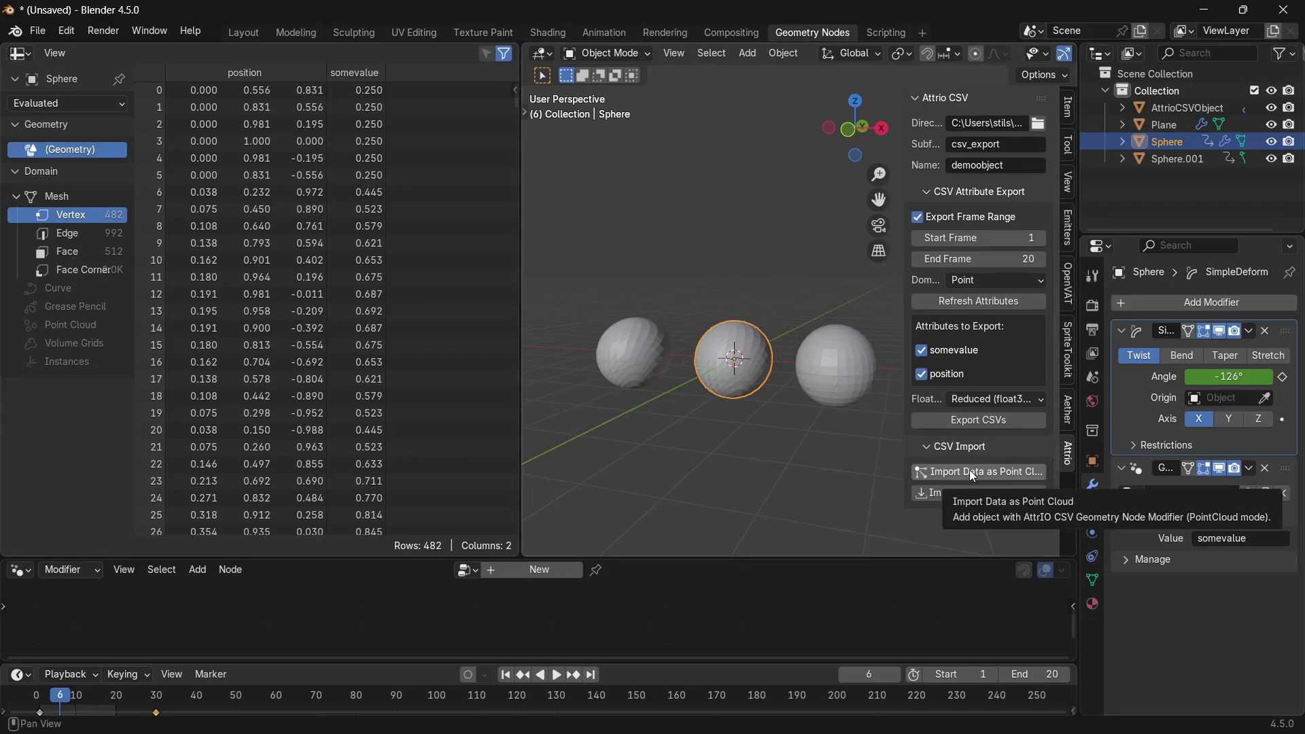
{"action": "left_click", "coordinate": [969, 472]}
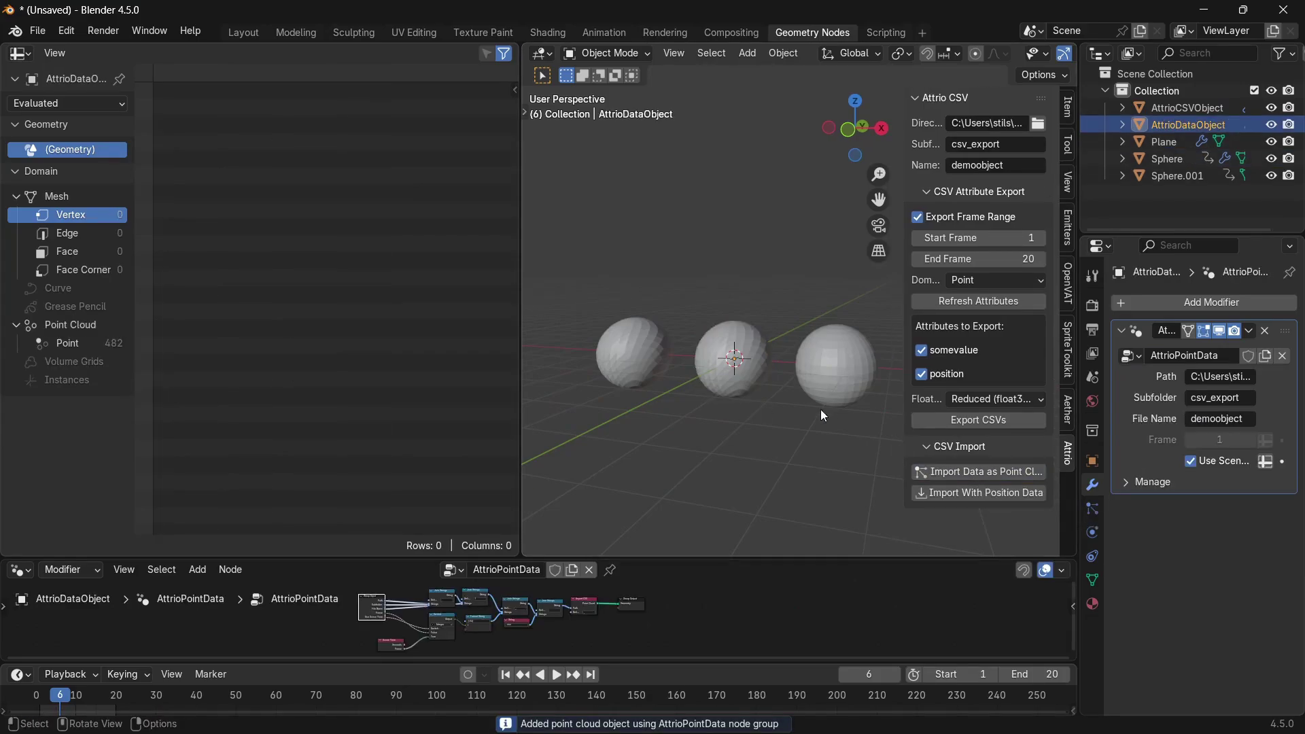
{"action": "key", "text": "g"}
{"action": "left_click", "coordinate": [797, 313]}
{"action": "scroll", "coordinate": [747, 279], "scroll_direction": "up", "scroll_amount": 4}
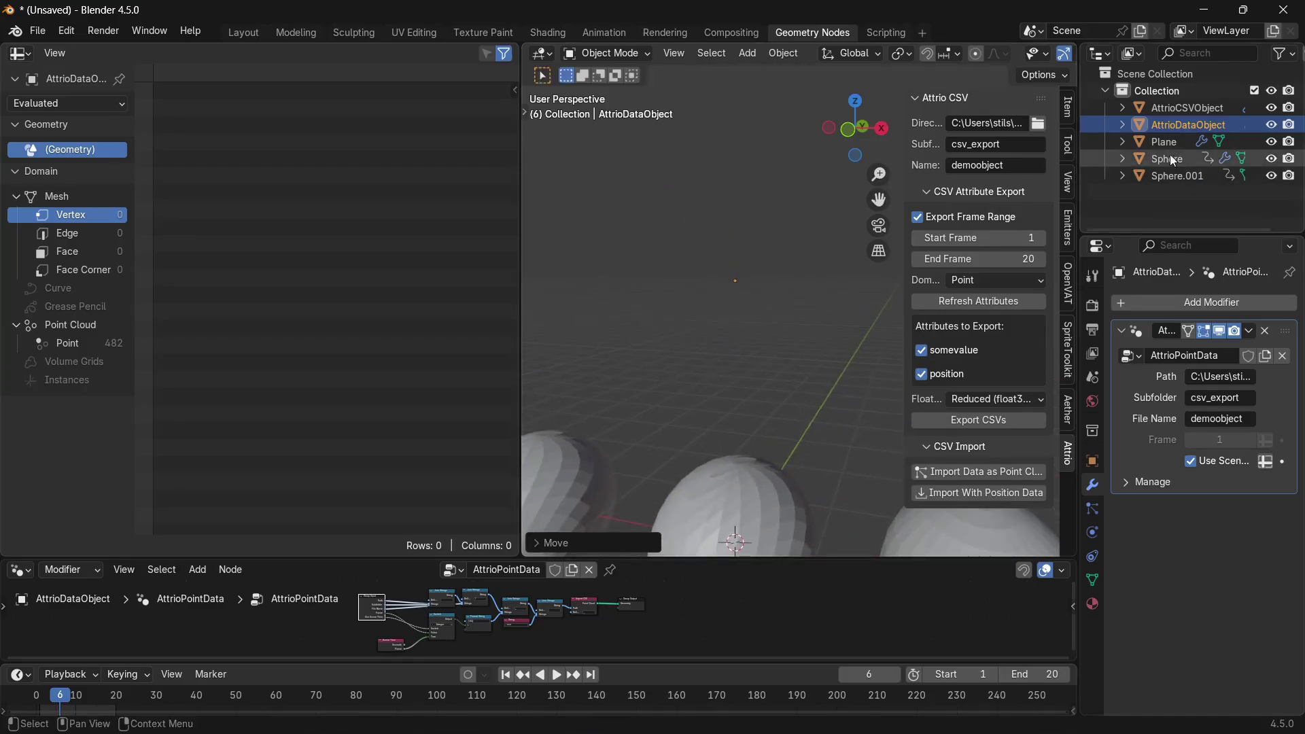
Show the imported object's point cloud attributes in the spreadsheet and examine the somevalue and position_x, position_y and position_z columns.
{"action": "left_click_drag", "start_coordinate": [735, 561], "coordinate": [734, 468]}
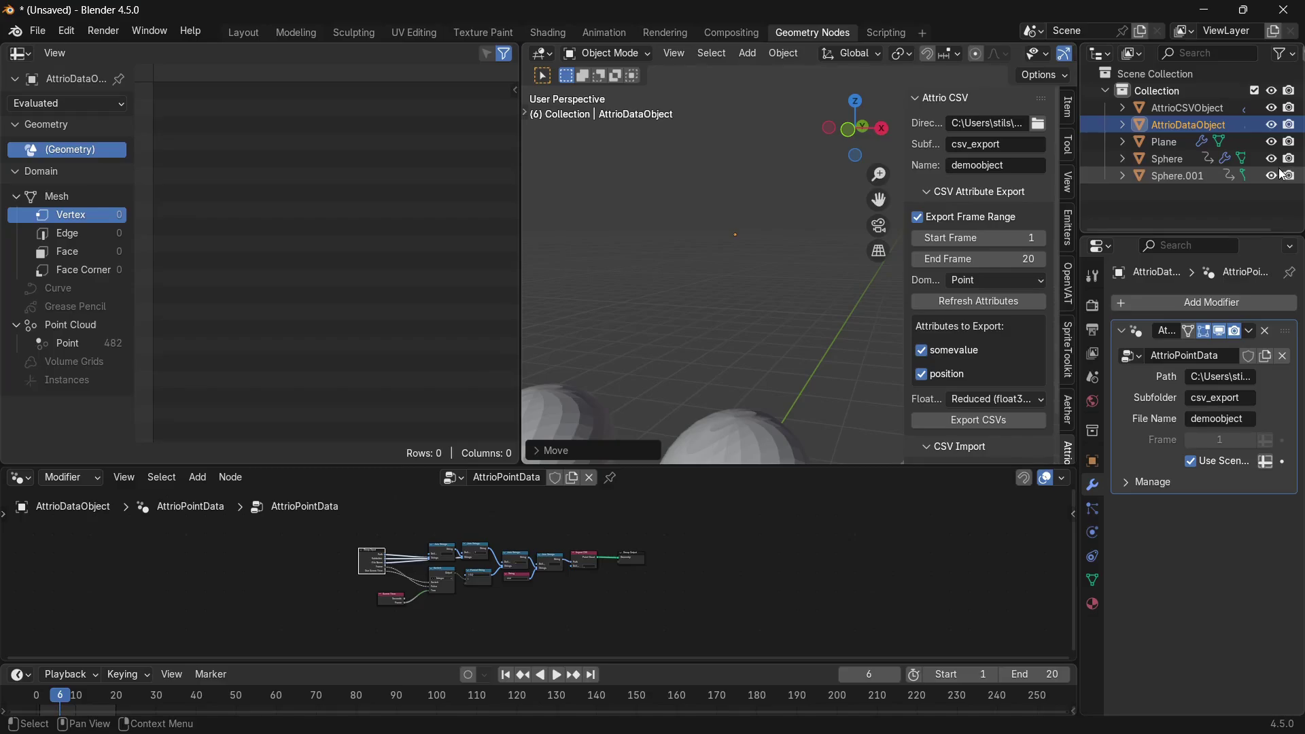
{"action": "left_click", "coordinate": [89, 345]}
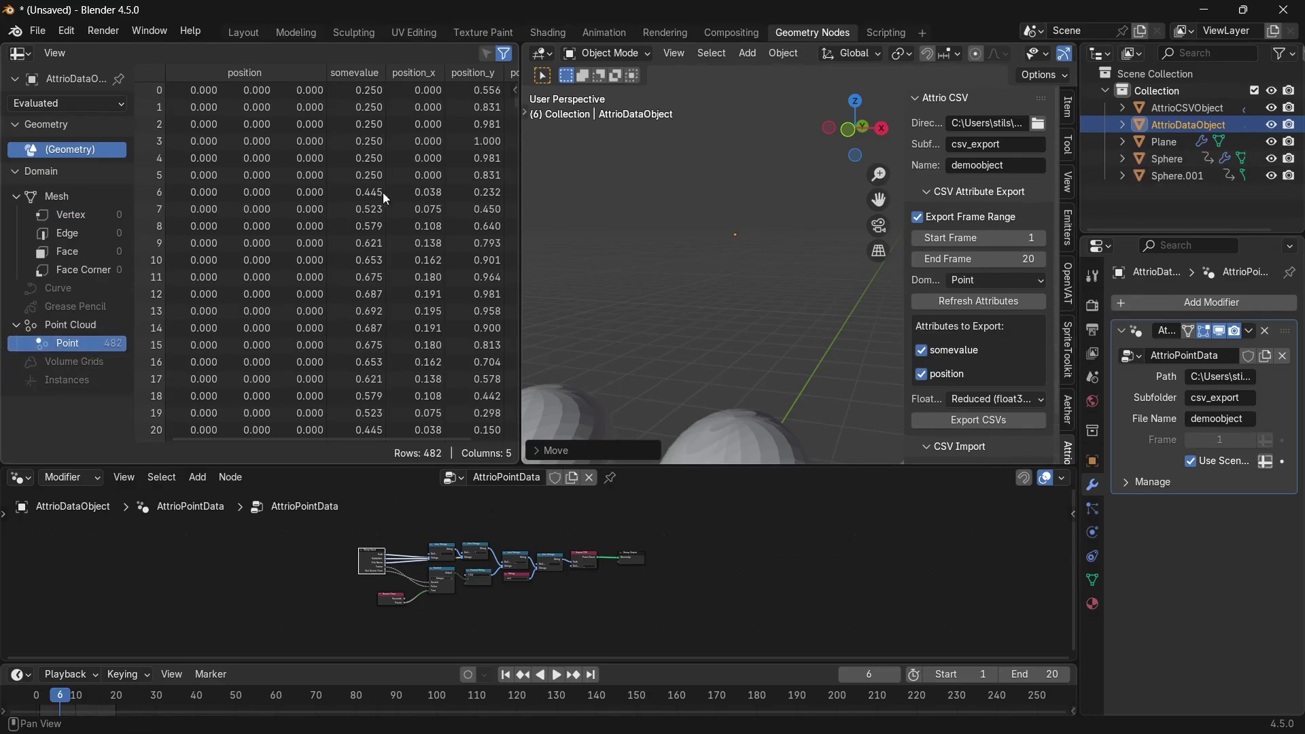
{"action": "middle_click_drag", "start_coordinate": [385, 199], "coordinate": [278, 285]}
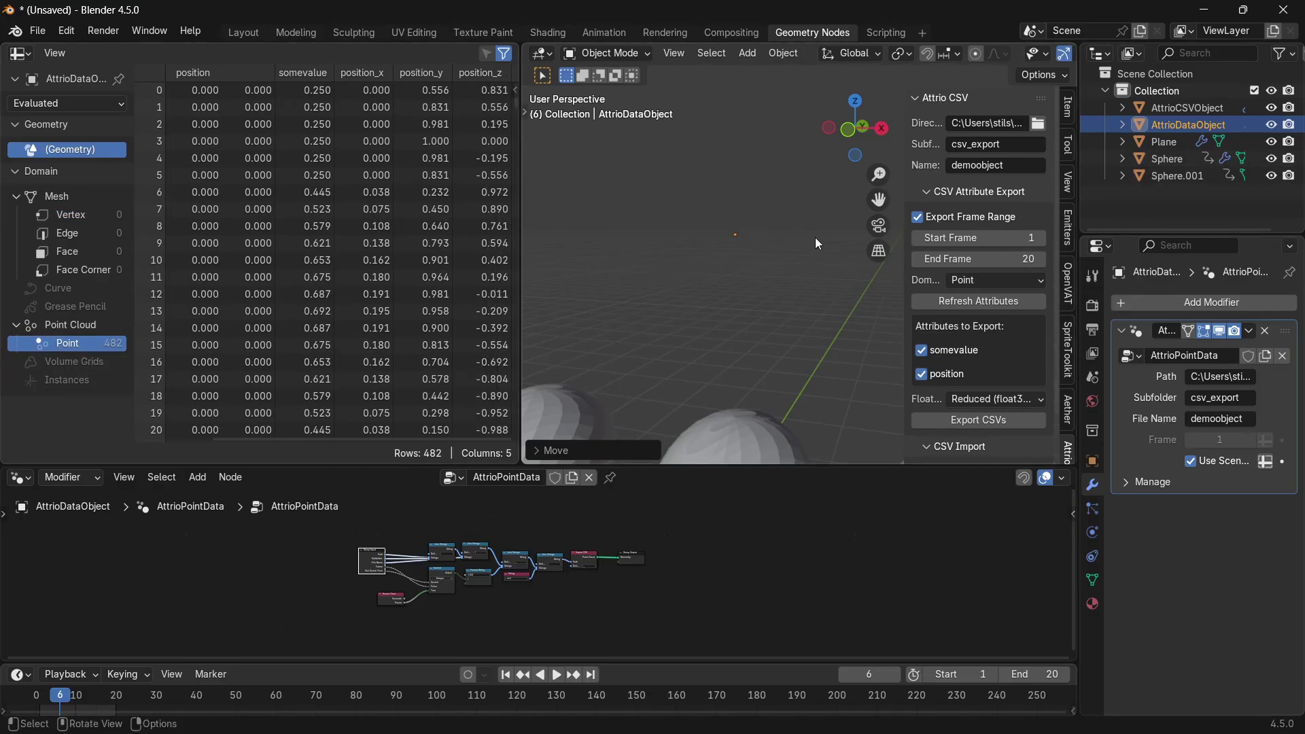
Play the animation and watch the somevalue and position columns of the imported point cloud in the spreadsheet.
{"action": "key", "text": "space"}
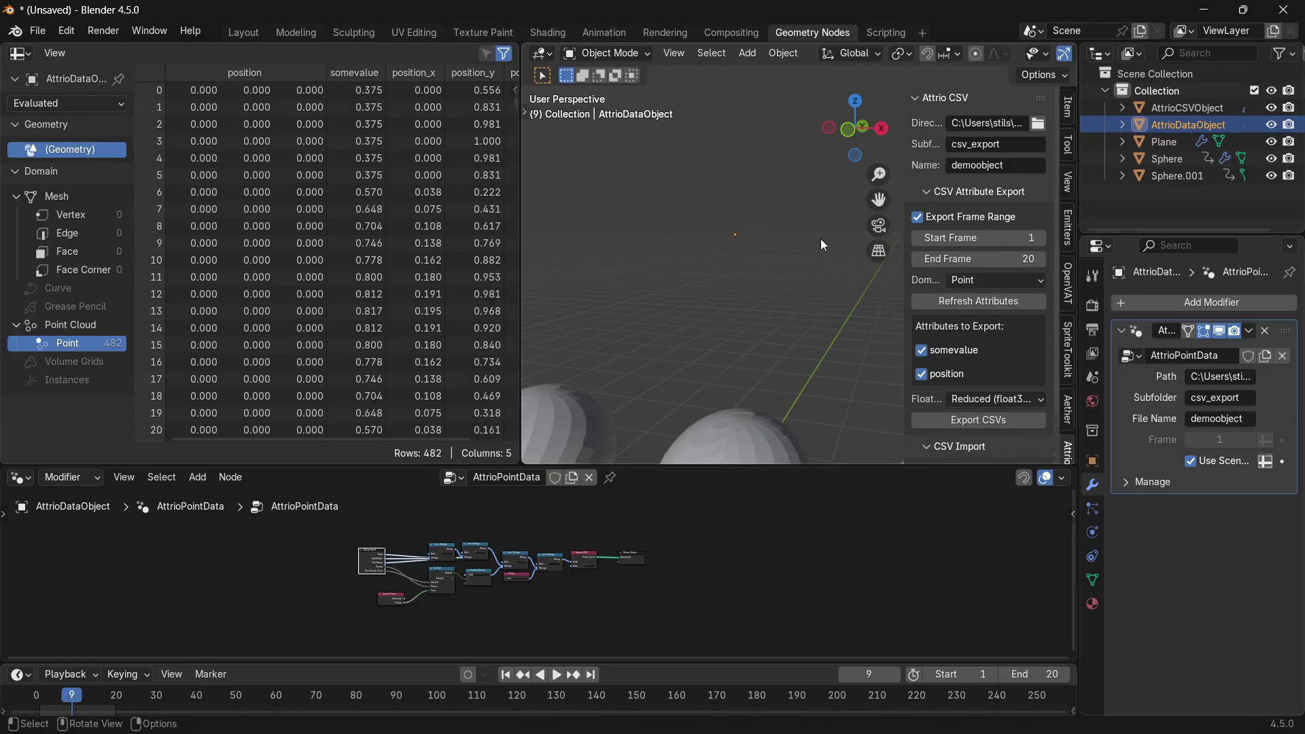
Switch the CSV export domain through Edge and Face to Face Corner, refresh the exportable attributes, and select the Sphere object.
{"action": "left_click", "coordinate": [982, 281]}
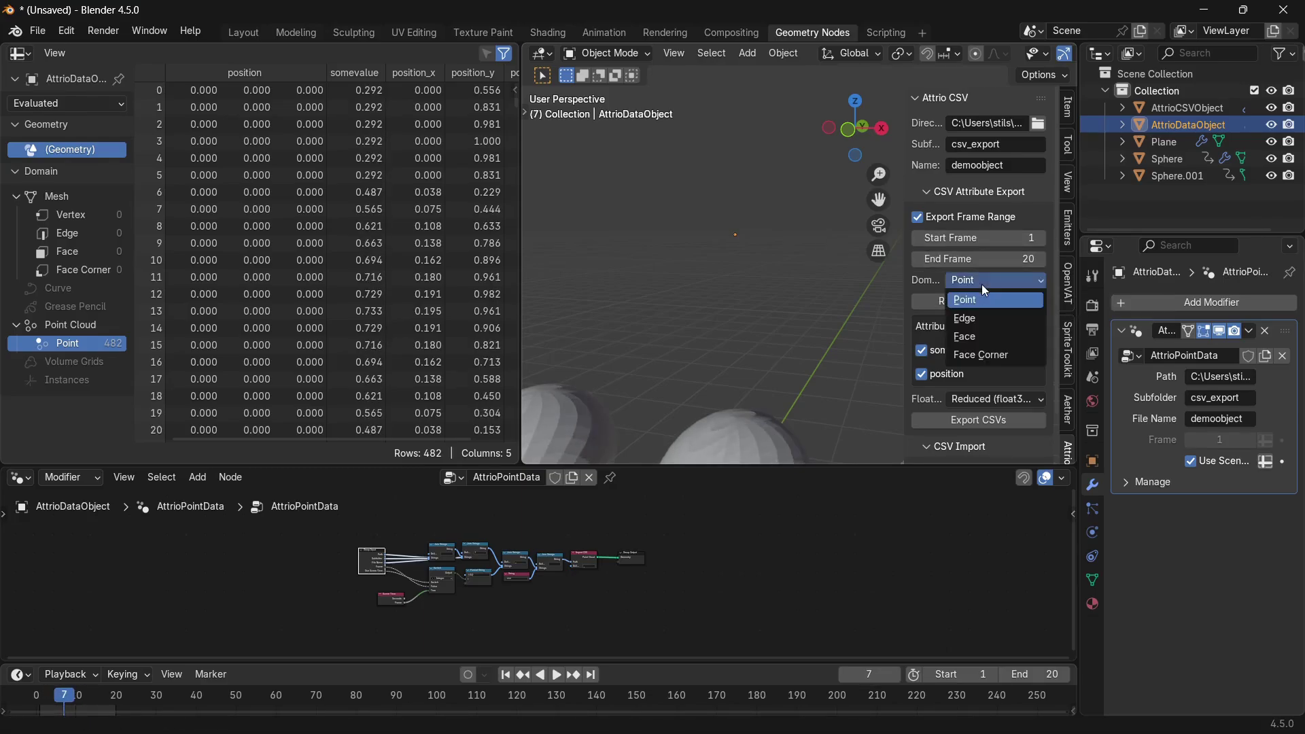
{"action": "left_click", "coordinate": [1000, 317]}
{"action": "left_click", "coordinate": [1018, 283]}
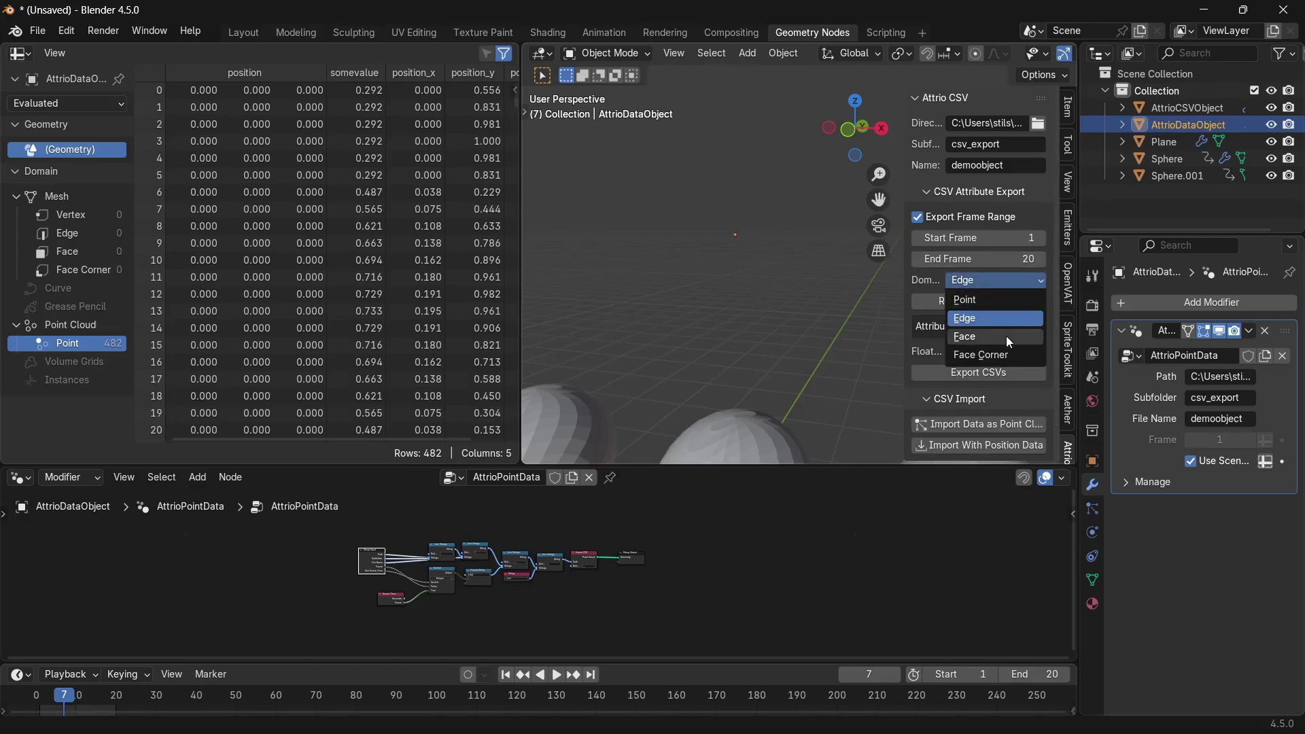
{"action": "left_click", "coordinate": [1005, 336]}
{"action": "left_click", "coordinate": [990, 304]}
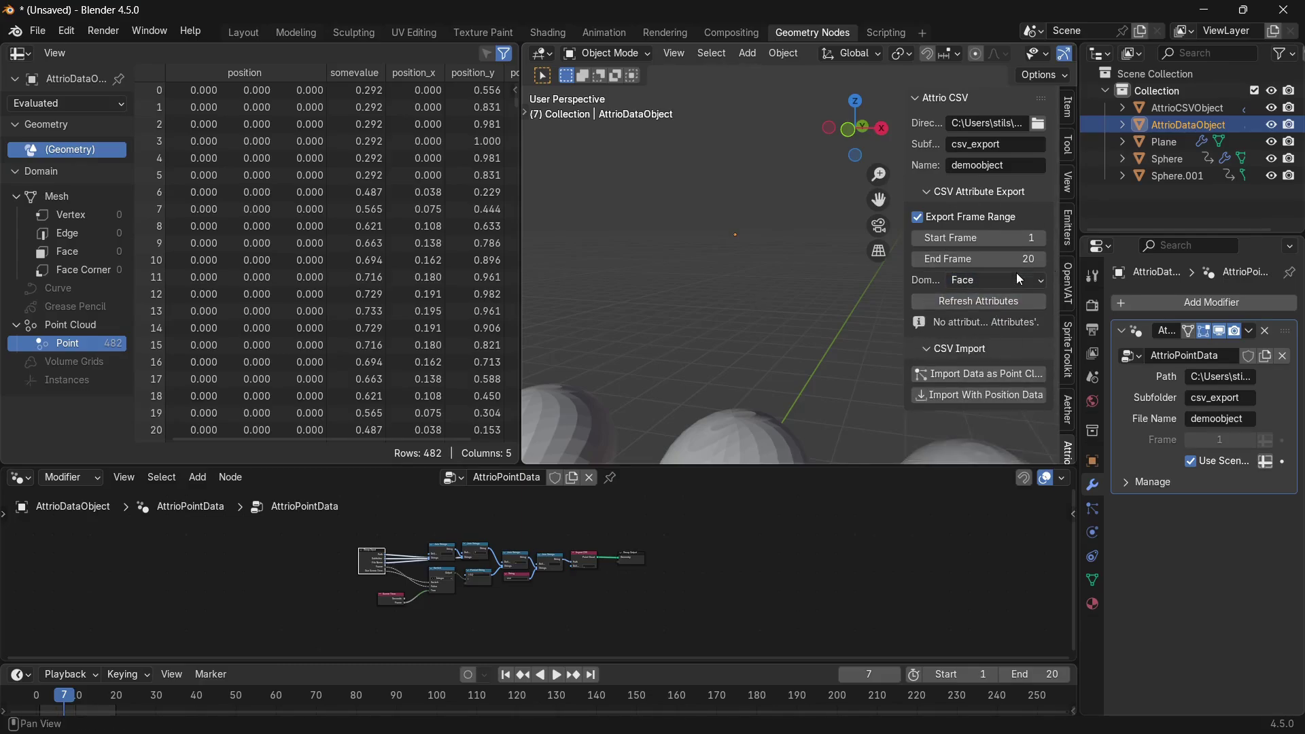
{"action": "left_click", "coordinate": [1014, 278]}
{"action": "left_click", "coordinate": [1004, 354]}
{"action": "left_click", "coordinate": [992, 299]}
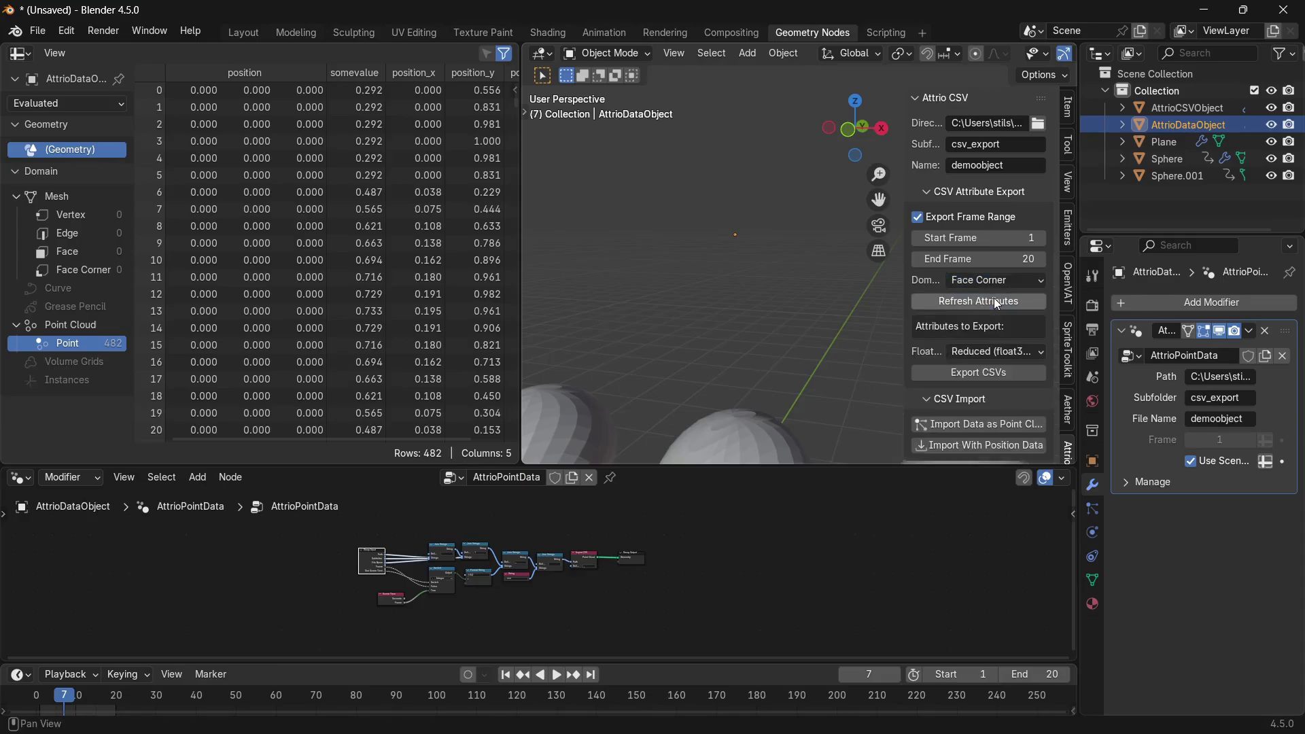
{"action": "left_click", "coordinate": [1167, 158]}
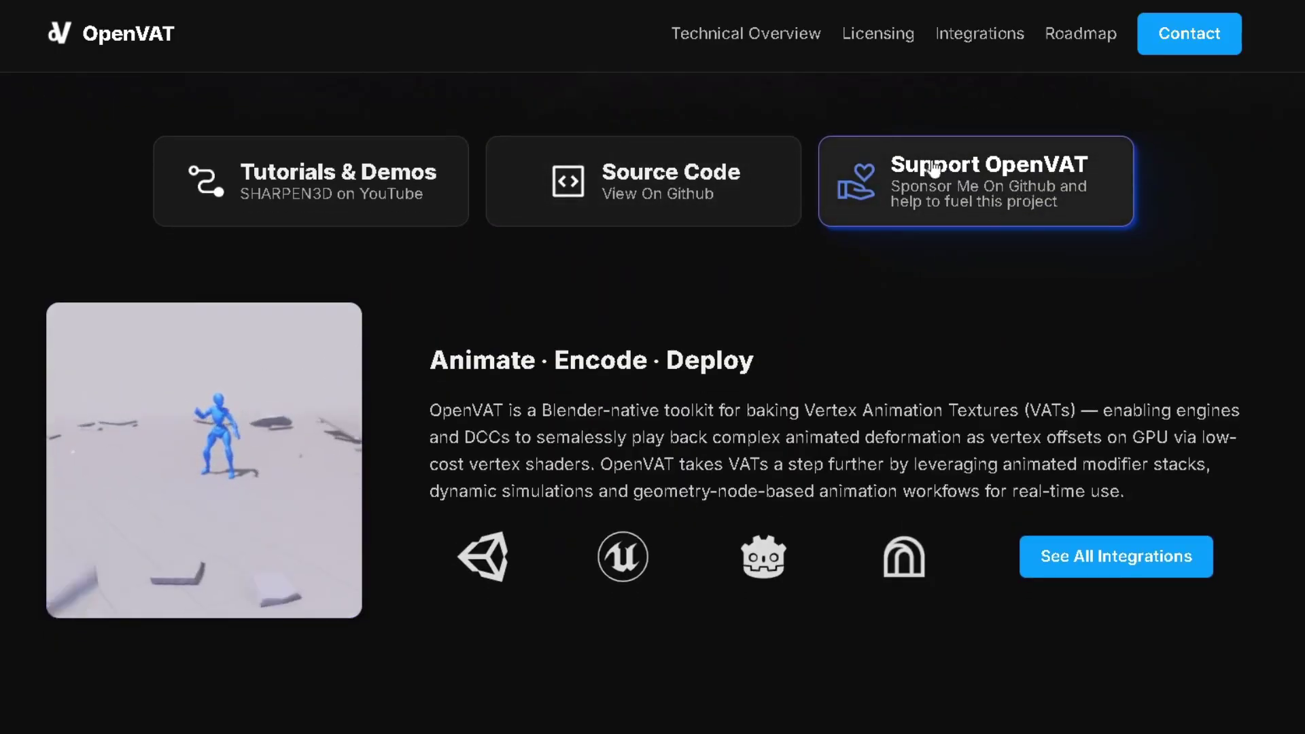
Switch to the OpenVAT website and read its overview, limitations and vertex remapping sections, and view the exported face-corner CSV in a spreadsheet.
{"action": "scroll", "coordinate": [1182, 463], "scroll_direction": "down", "scroll_amount": 10}
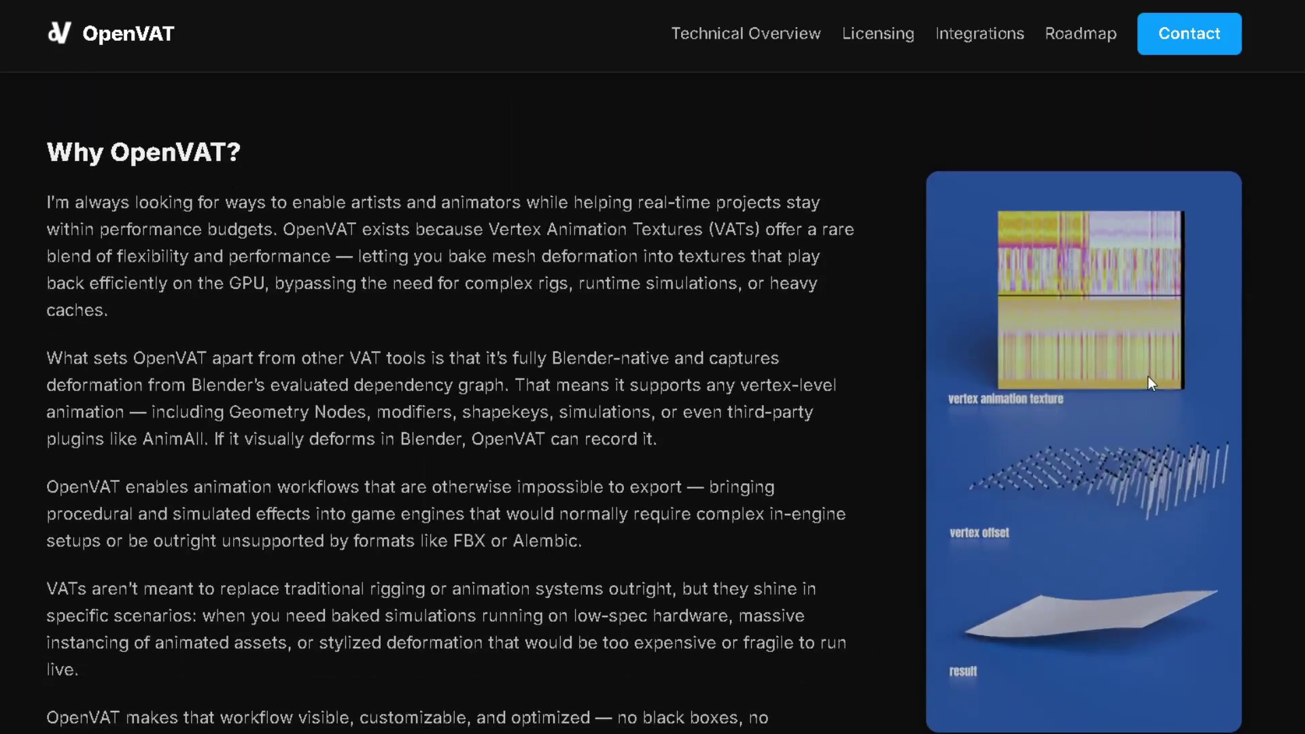
{"action": "scroll", "coordinate": [1147, 374], "scroll_direction": "down", "scroll_amount": 20}
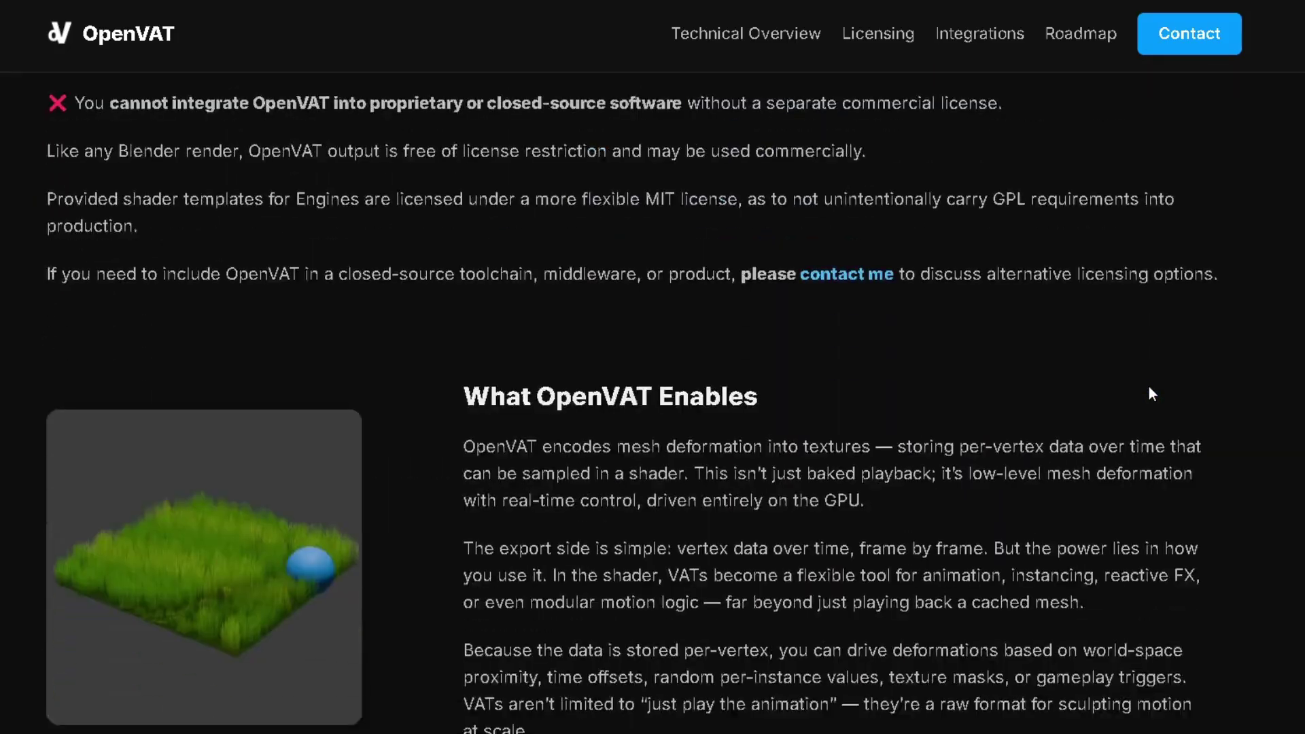
{"action": "scroll", "coordinate": [1152, 392], "scroll_direction": "down", "scroll_amount": 17}
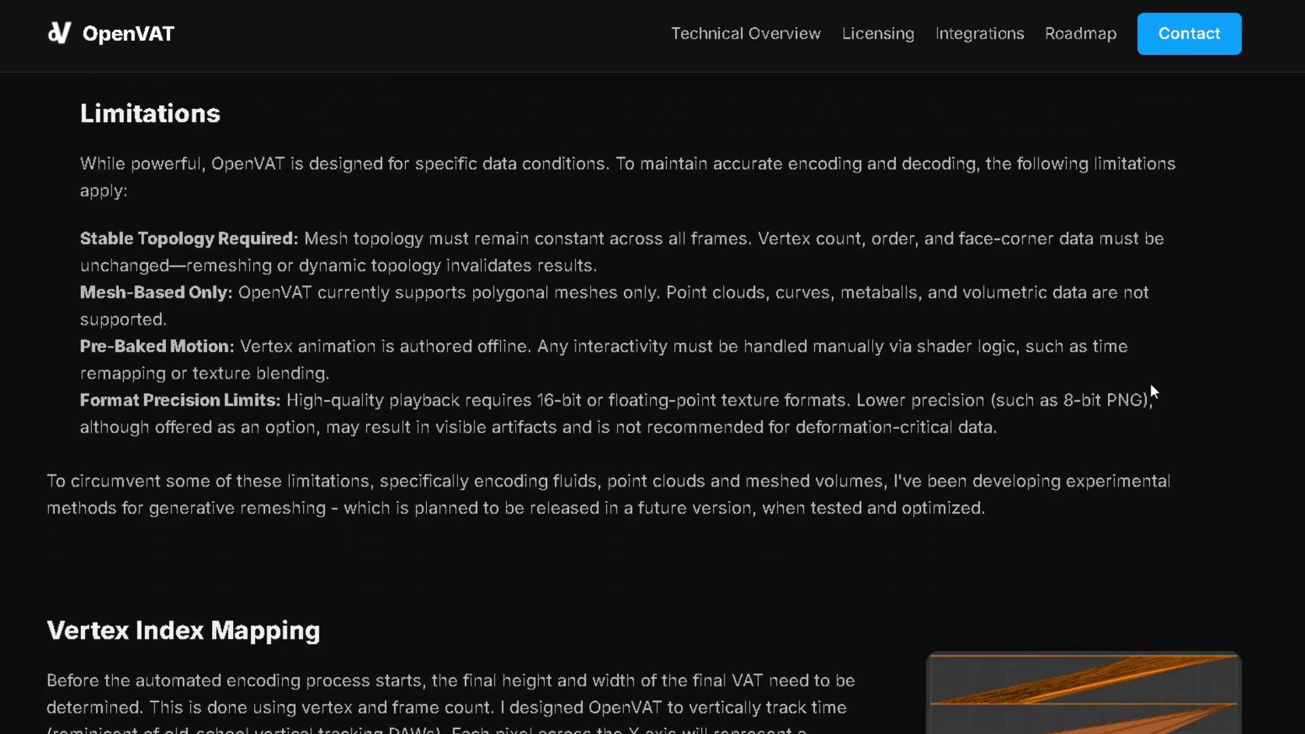
{"action": "scroll", "coordinate": [1153, 390], "scroll_direction": "down", "scroll_amount": 18}
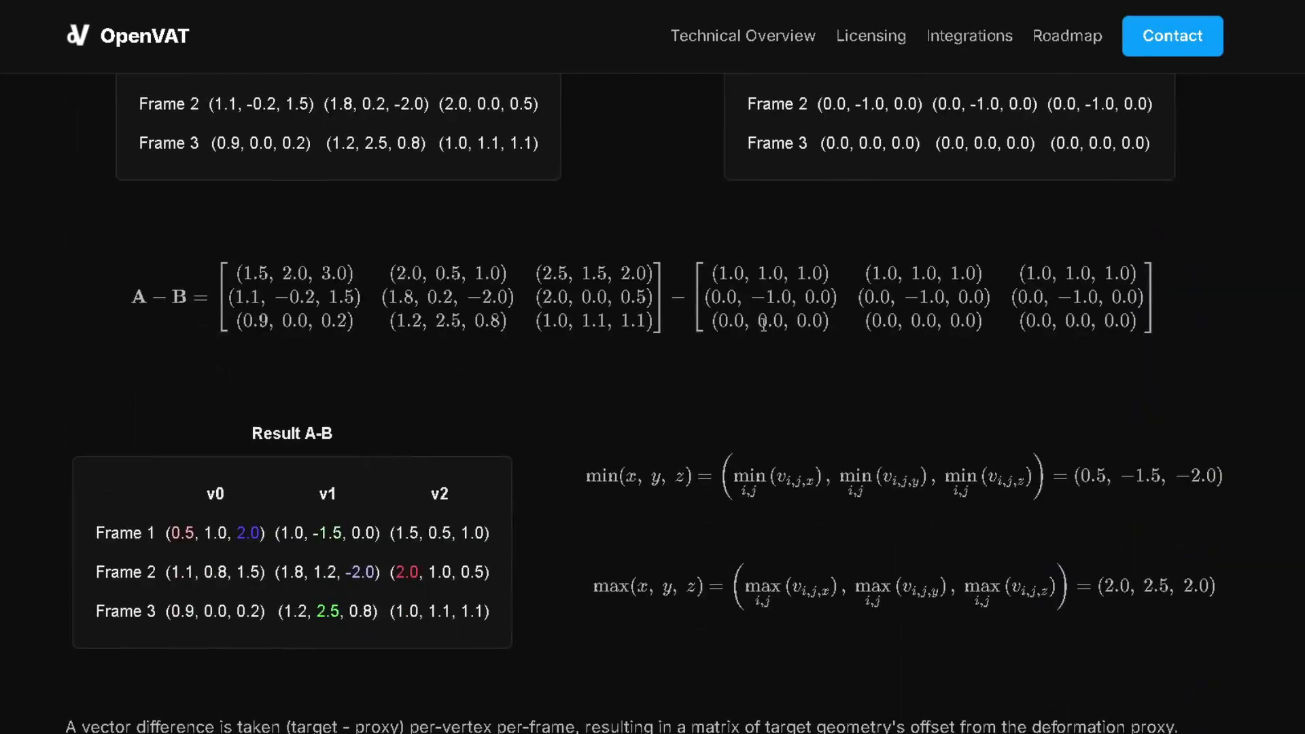
{"action": "scroll", "coordinate": [762, 330], "scroll_direction": "down", "scroll_amount": 15}
{"action": "scroll", "coordinate": [761, 331], "scroll_direction": "up", "scroll_amount": 3}
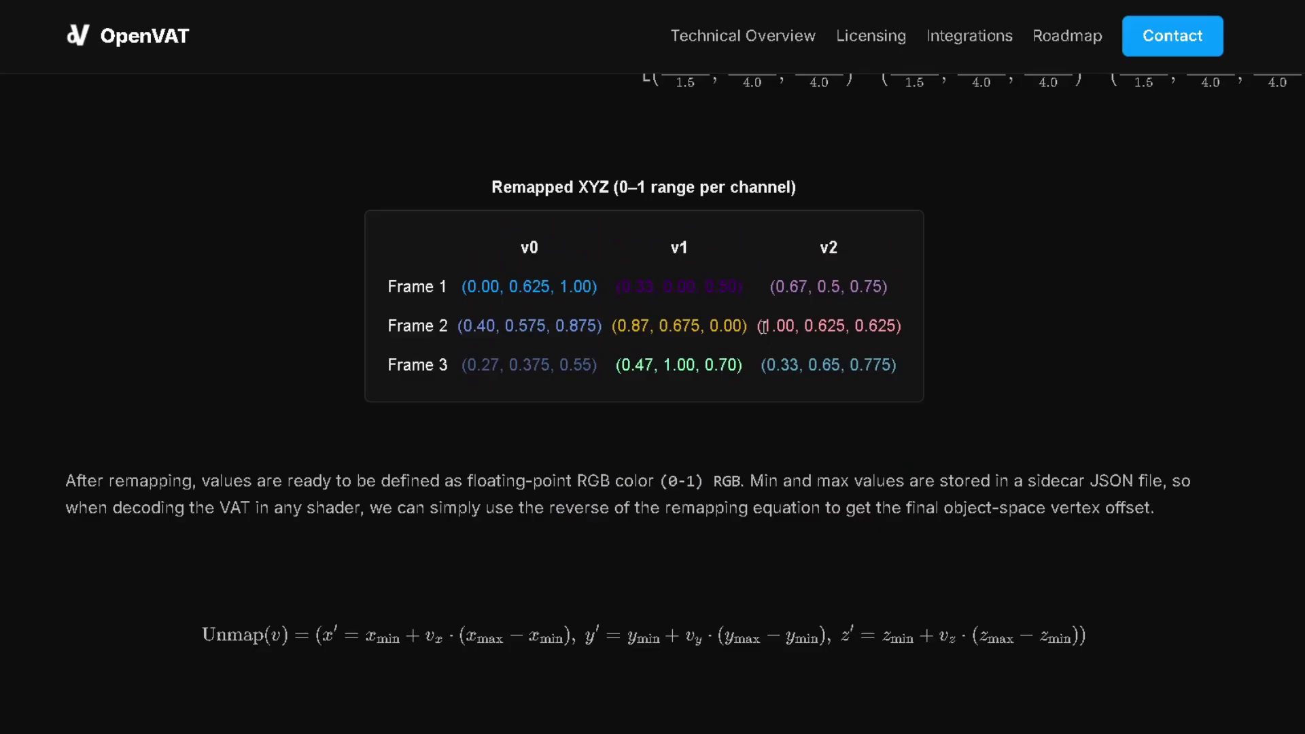
{"action": "scroll", "coordinate": [763, 327], "scroll_direction": "down", "scroll_amount": 7}
{"action": "scroll", "coordinate": [765, 326], "scroll_direction": "down", "scroll_amount": 3}
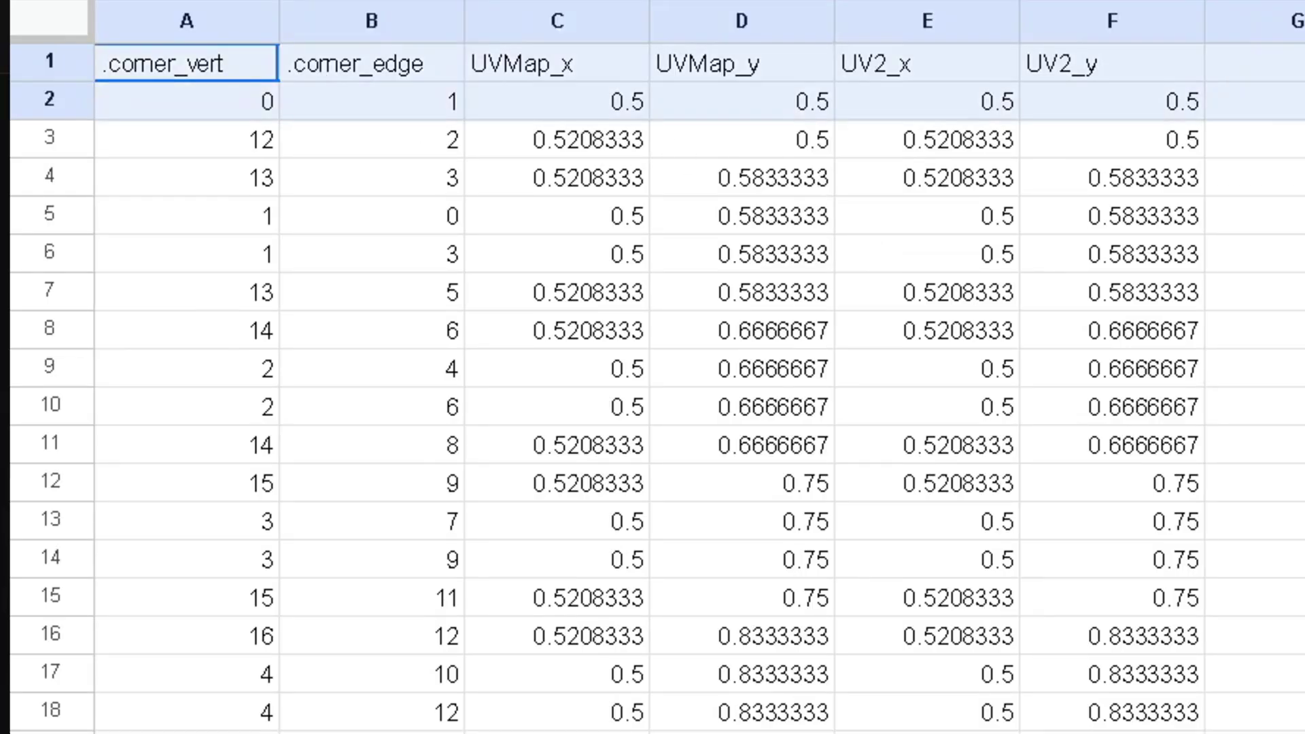
{"action": "left_click", "coordinate": [187, 253]}
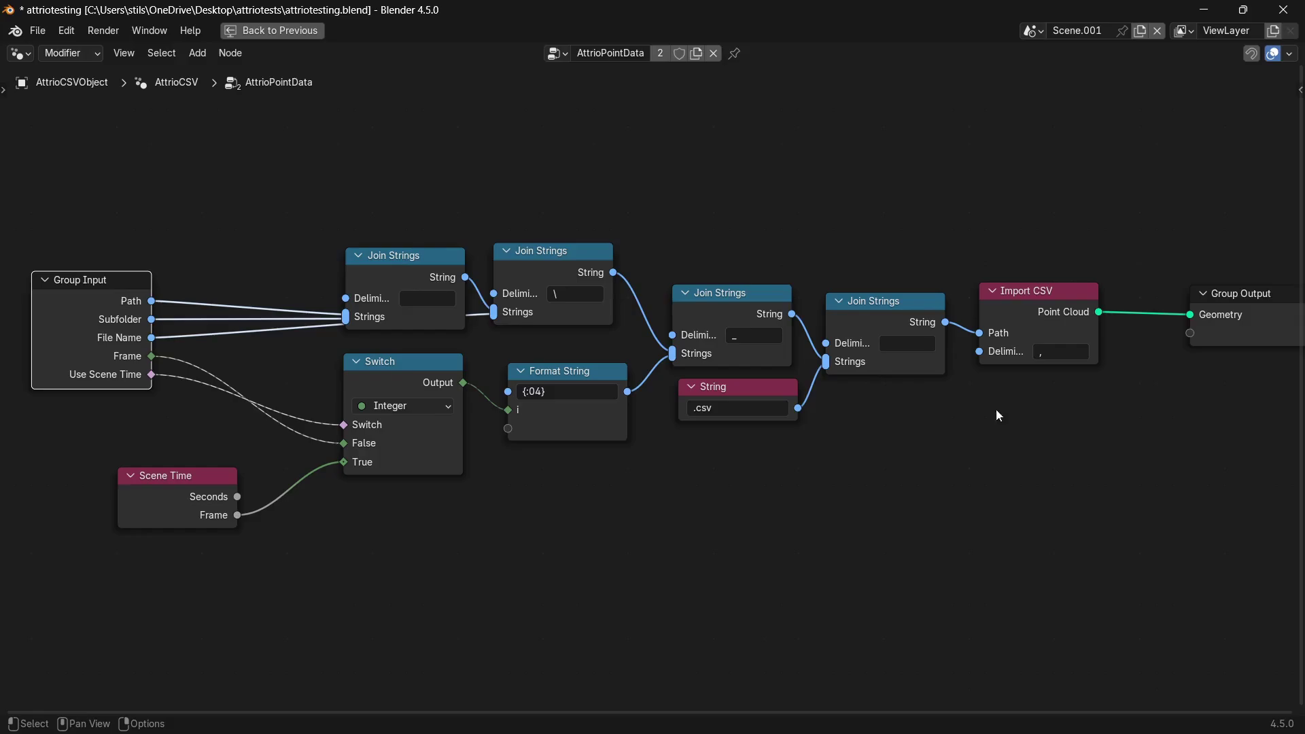
Switch back to Blender and reposition the Import CSV node between the last Join Strings and Group Output nodes of AttrioPointData.
{"action": "left_click", "coordinate": [1037, 285]}
{"action": "middle_click_drag", "start_coordinate": [1031, 389], "coordinate": [828, 429]}
{"action": "key", "text": "g"}
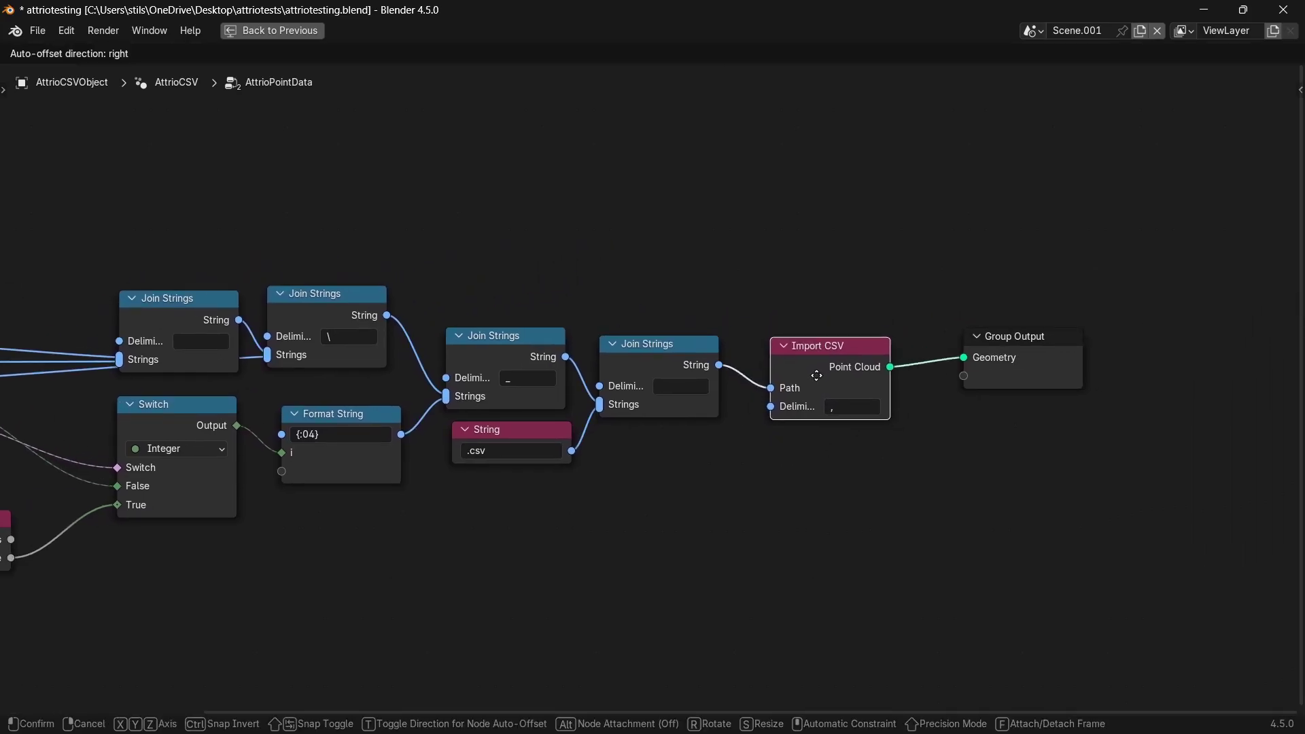
{"action": "left_click", "coordinate": [798, 369]}
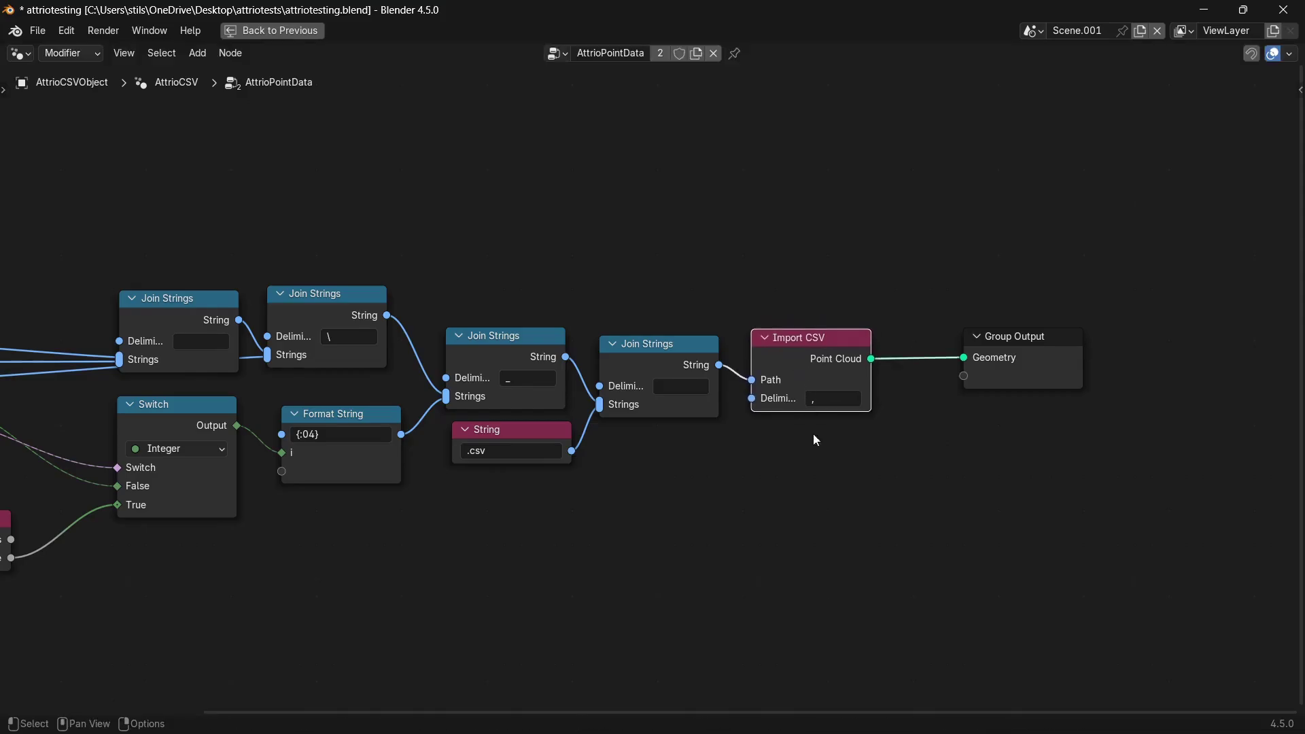
{"action": "middle_click_drag", "start_coordinate": [693, 510], "coordinate": [791, 499]}
{"action": "left_click", "coordinate": [791, 506]}
Switch the displayed node group to AttrioPositionFromCSV and bring its whole node tree into view.
{"action": "scroll", "coordinate": [702, 493], "scroll_direction": "down", "scroll_amount": 3}
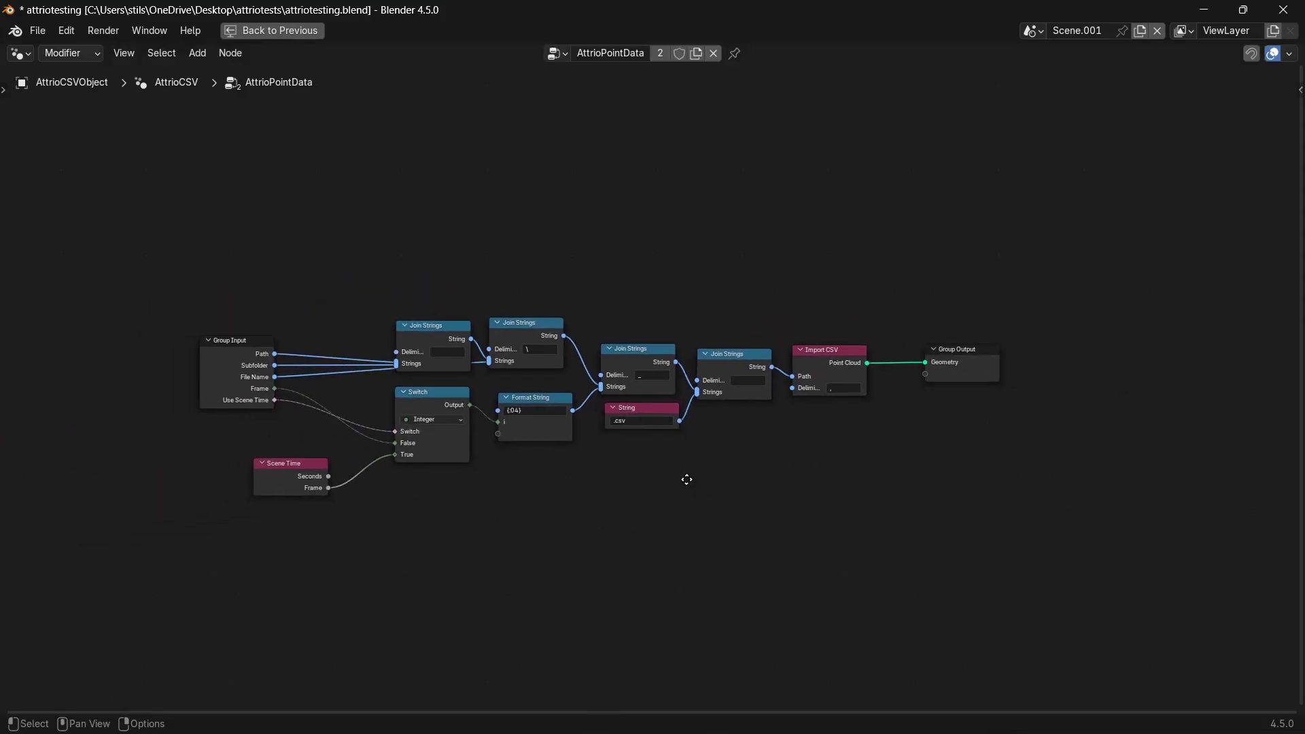
{"action": "left_click", "coordinate": [557, 53]}
{"action": "left_click", "coordinate": [606, 145]}
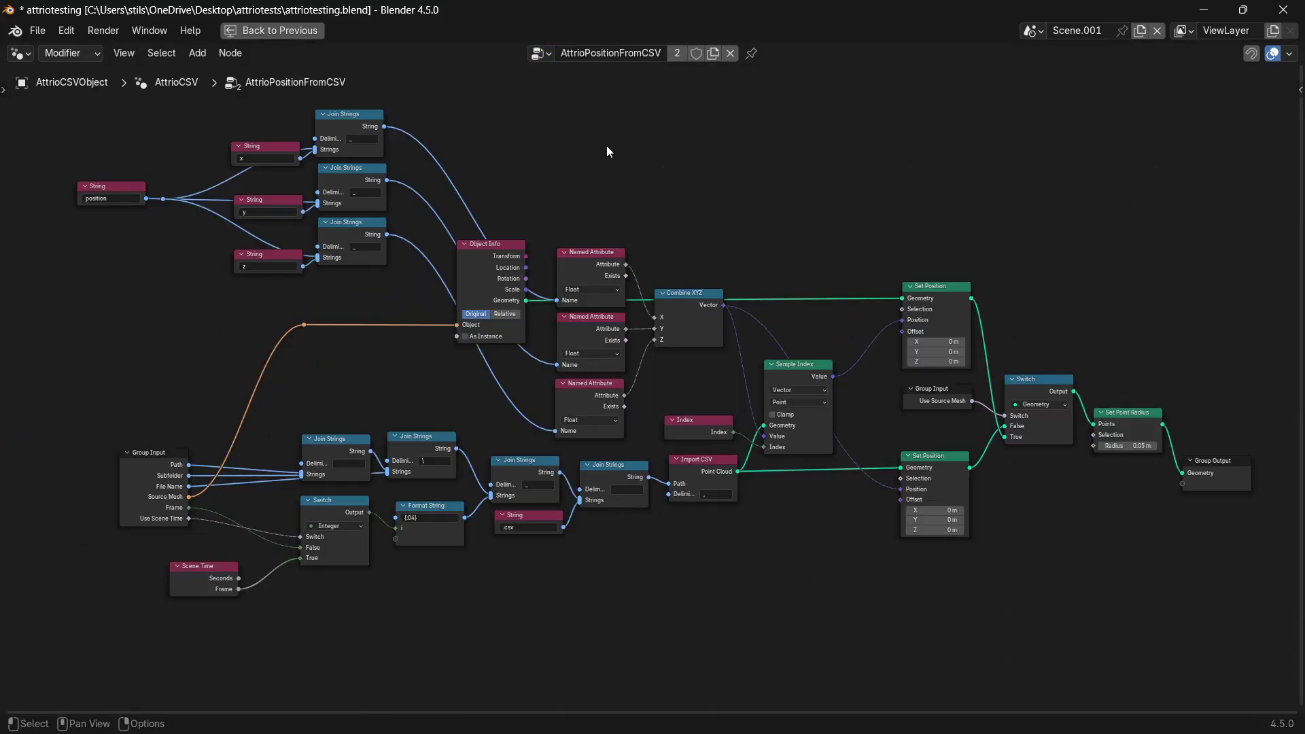
{"action": "scroll", "coordinate": [605, 160], "scroll_direction": "up", "scroll_amount": 2}
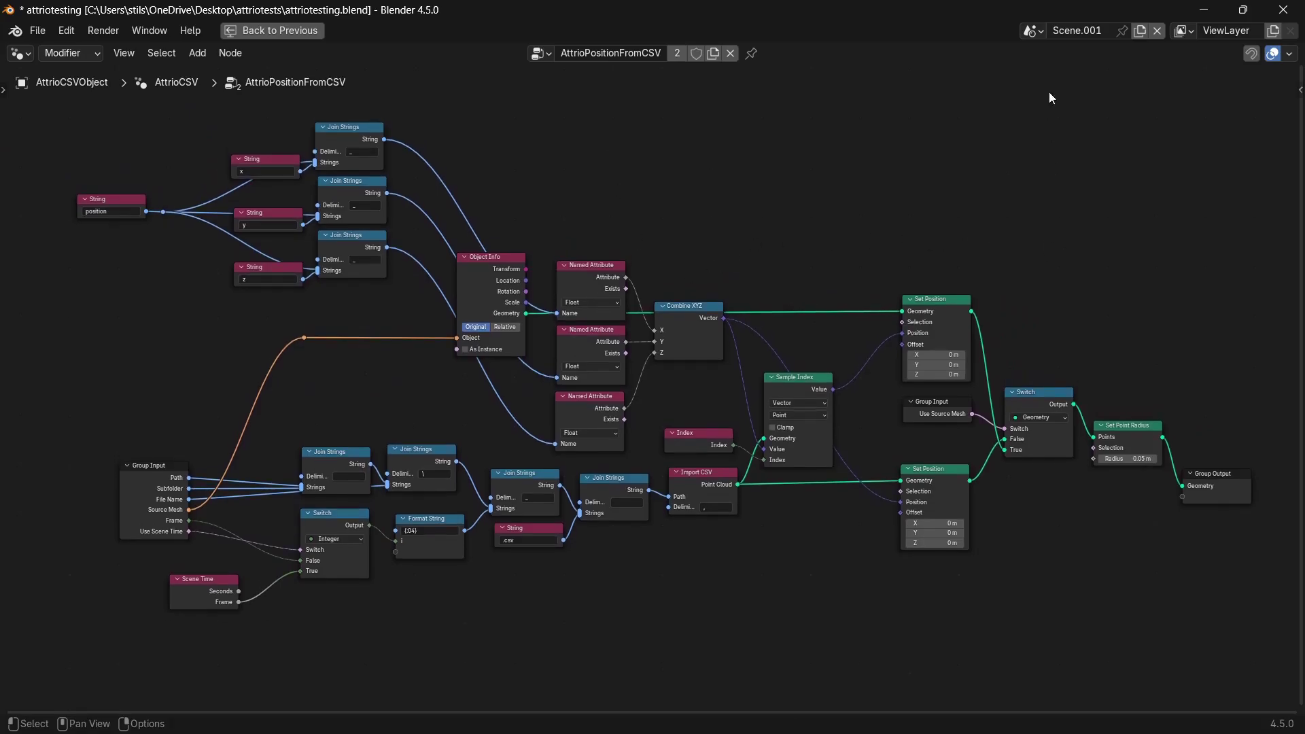